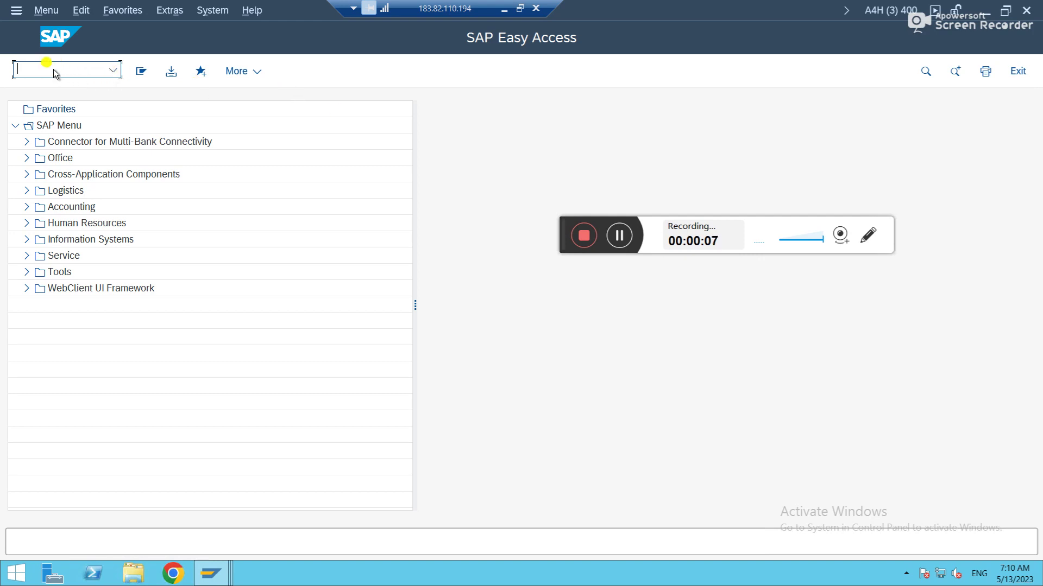
# Start MIRO and enter invoice date 13.05.2023 with reference INV.
pyautogui.write('miro')
pyautogui.press('Return')
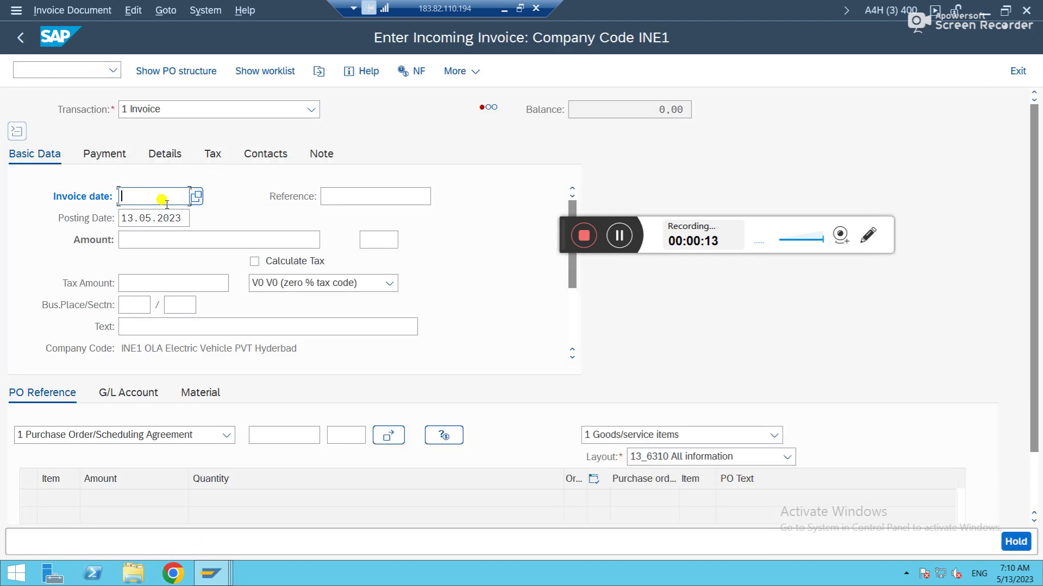
pyautogui.write('13052023')
pyautogui.press('Tab')
pyautogui.write('Inv')
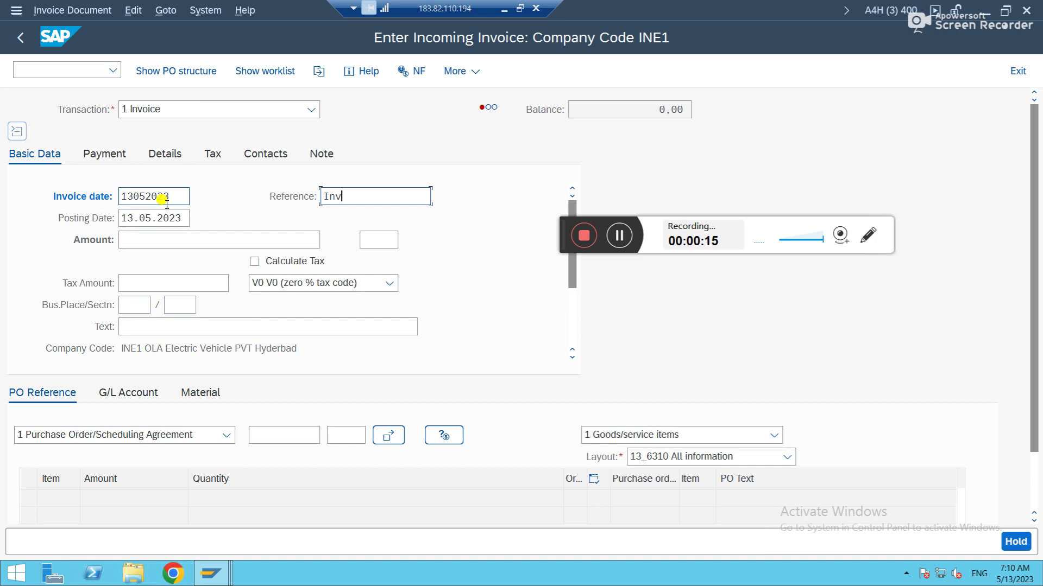
pyautogui.click(278, 437)
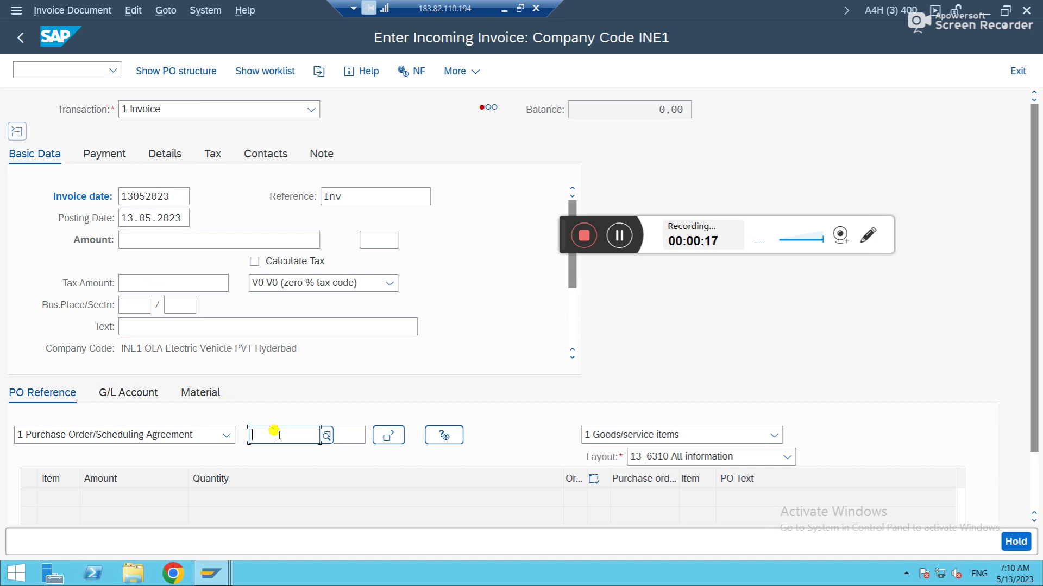
pyautogui.press('Down')
pyautogui.press('Return')
pyautogui.press('Return')
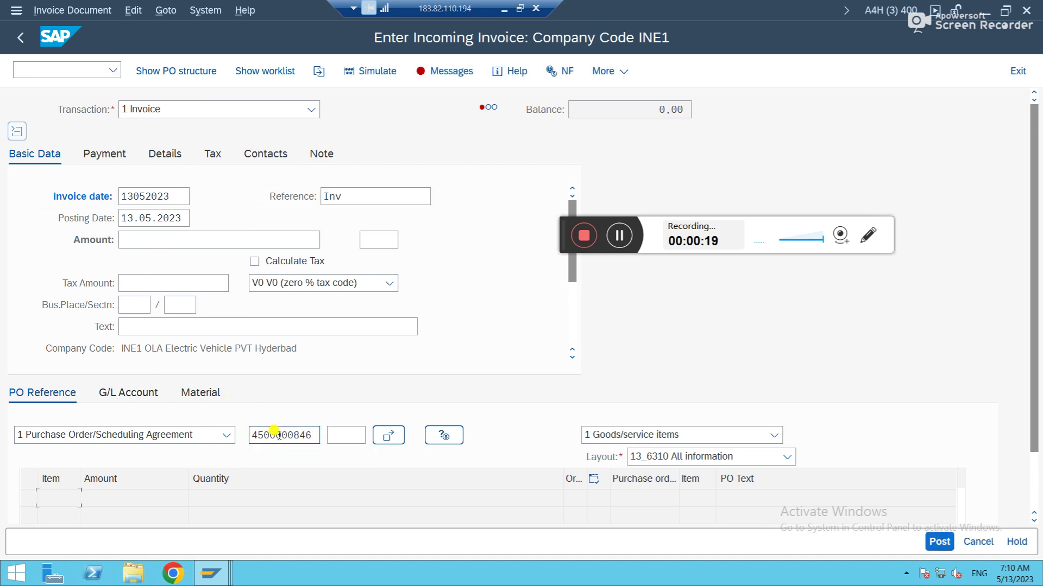
pyautogui.click(209, 239)
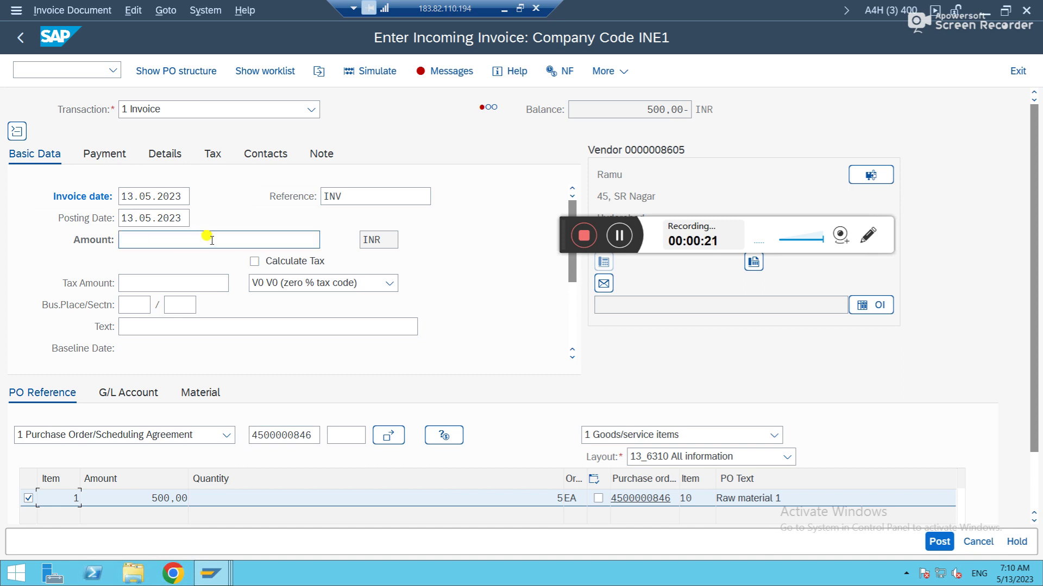
pyautogui.press('Down')
pyautogui.press('Return')
# Set the payment baseline date to 13.05.2023 and check the invoice messages.
pyautogui.press('Return')
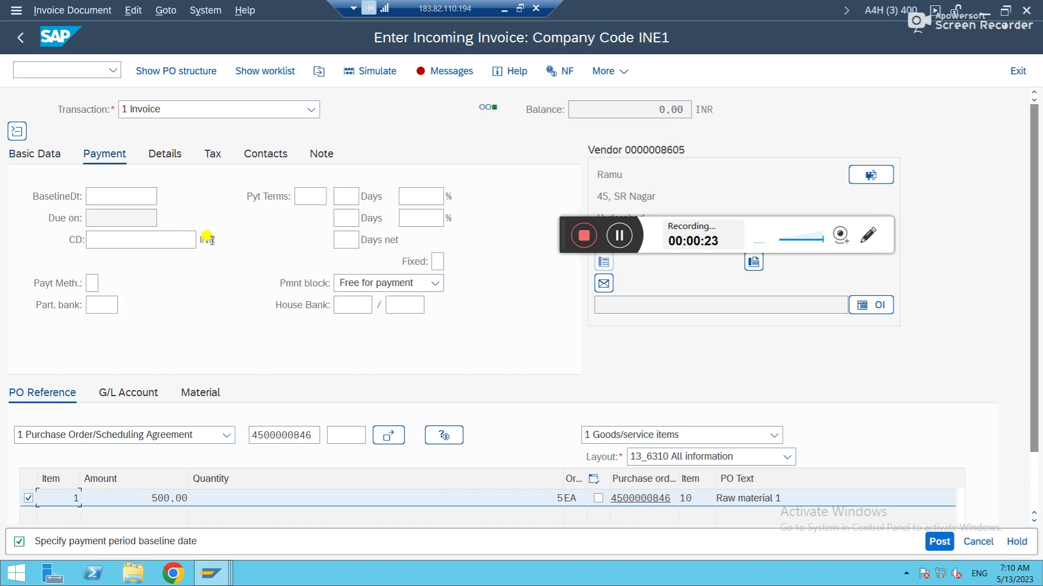
pyautogui.click(125, 197)
pyautogui.press('Down')
pyautogui.press('Return')
pyautogui.press('Return')
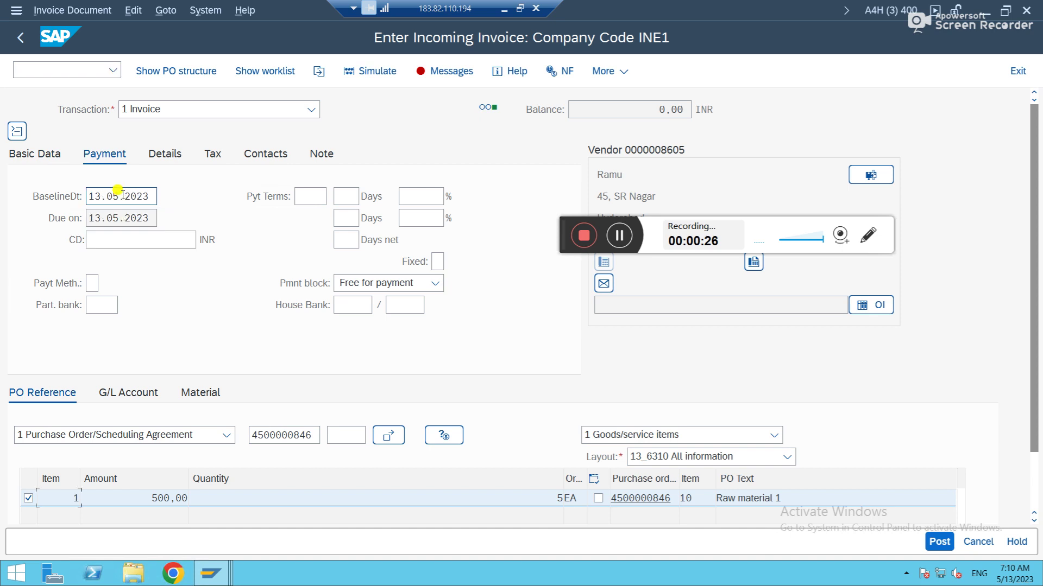
pyautogui.click(434, 72)
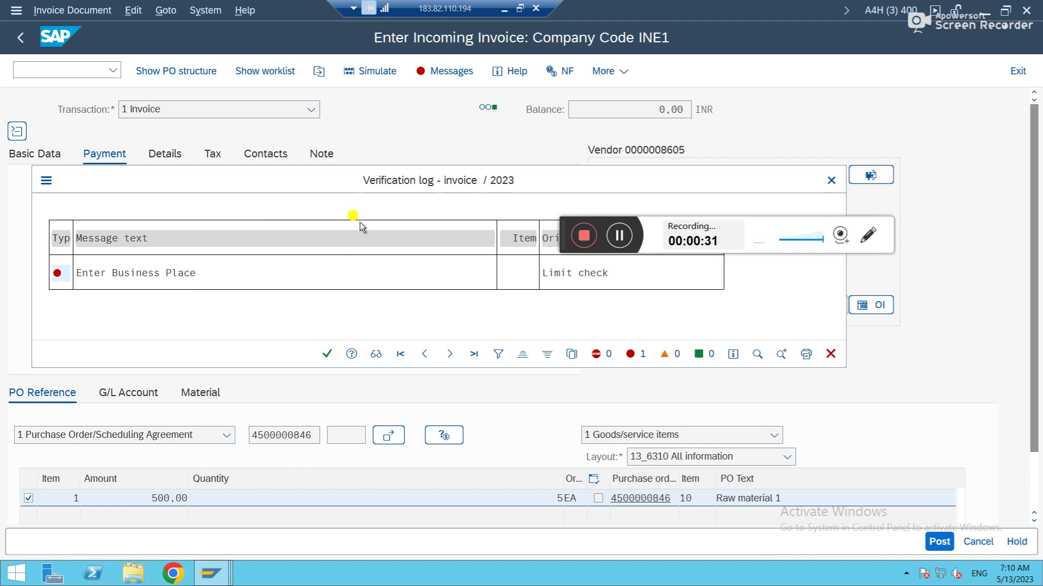
# Open the long text of the 'Enter Business Place' error (J_1IG_MSGS020) and select it.
pyautogui.moveTo(331, 184); pyautogui.dragTo(283, 232)
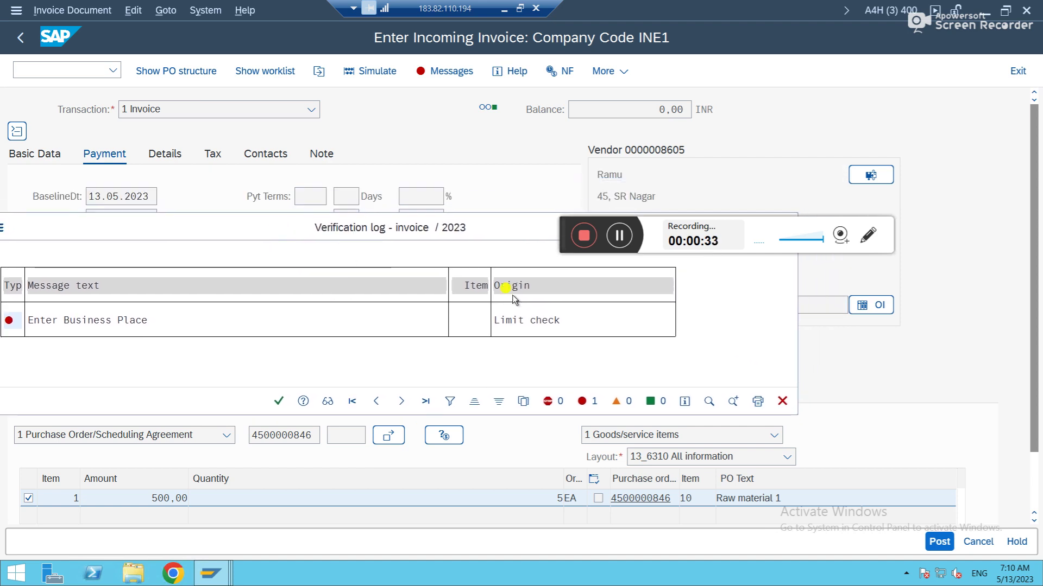
pyautogui.doubleClick(526, 320)
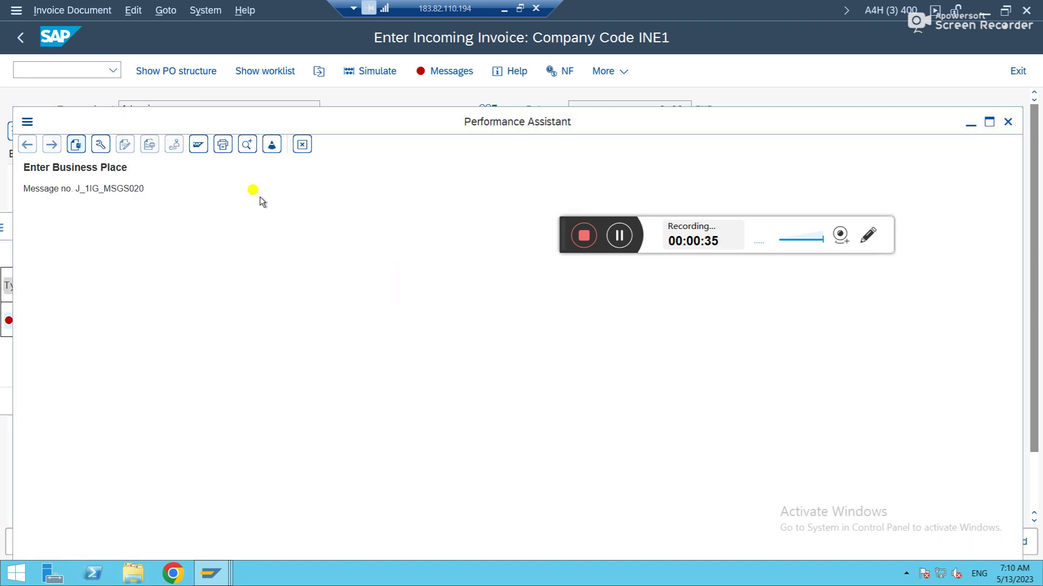
pyautogui.moveTo(144, 190); pyautogui.dragTo(26, 173)
pyautogui.hotkey('ctrl', 'c')
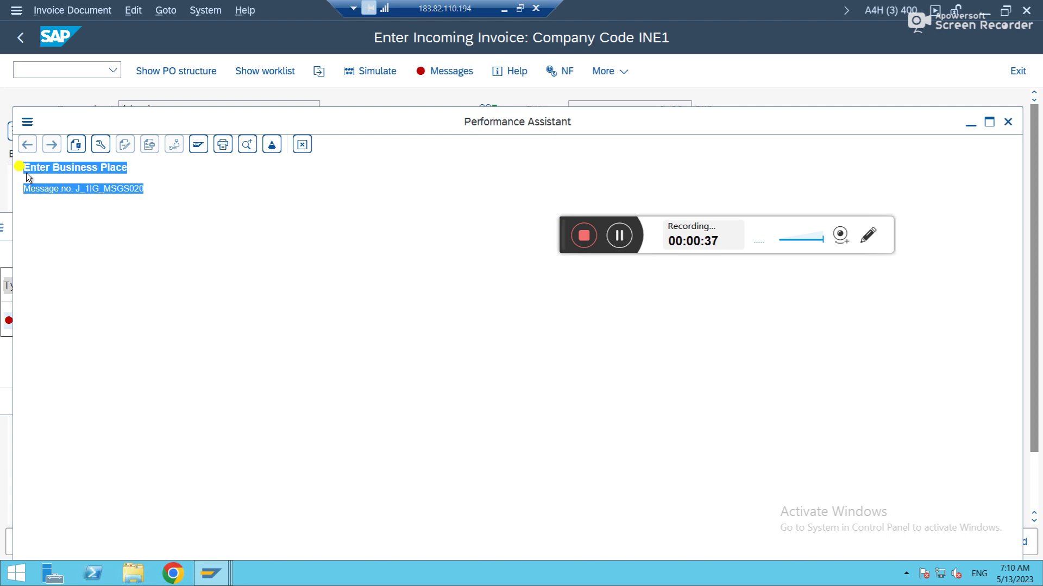
pyautogui.press('super')
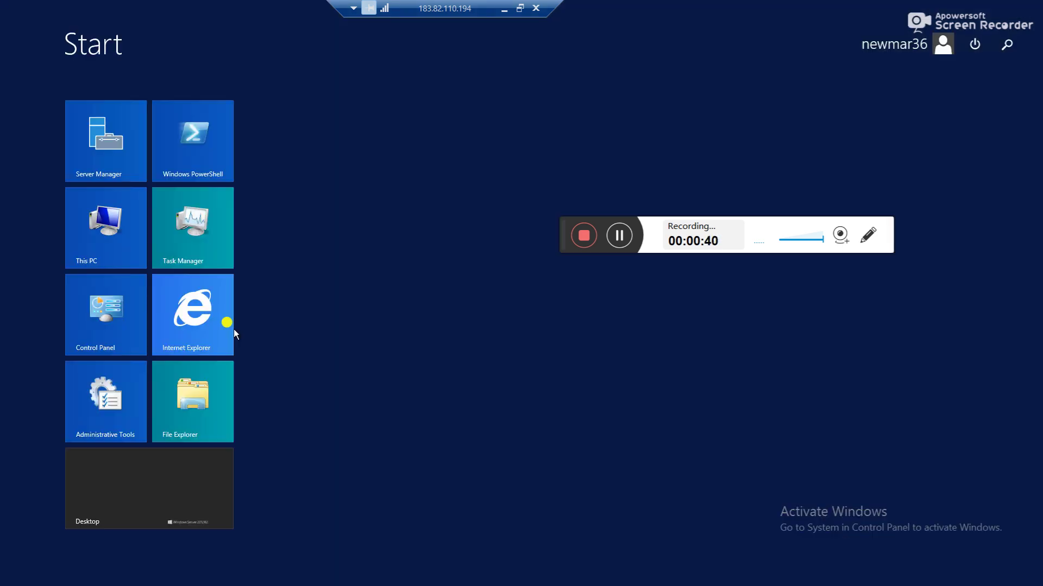
# Paste 'Enter Business Place' and 'Message no. J_1IG_MSGS020' into a new Notepad note.
pyautogui.write('notepad')
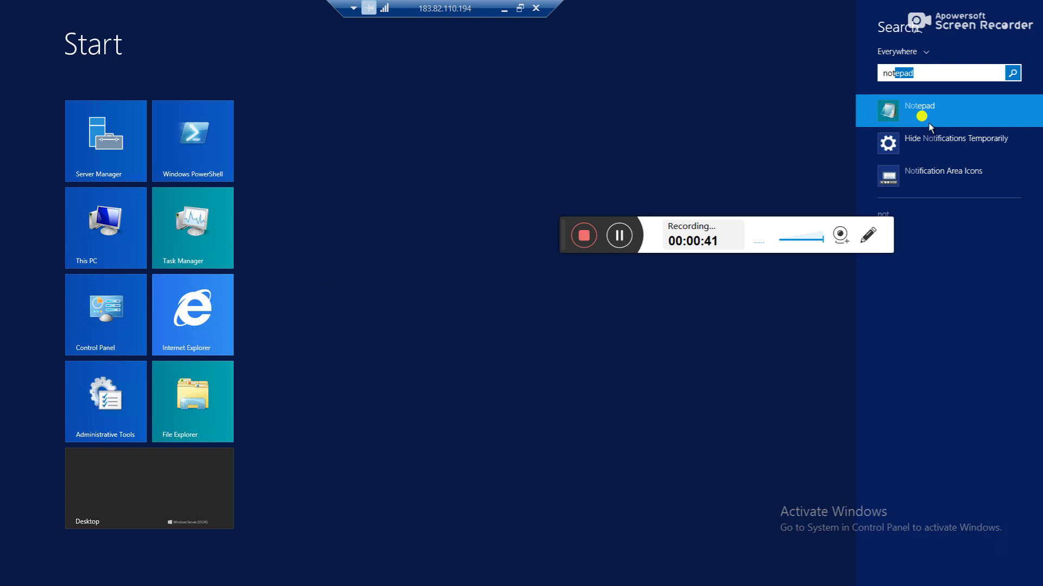
pyautogui.click(928, 116)
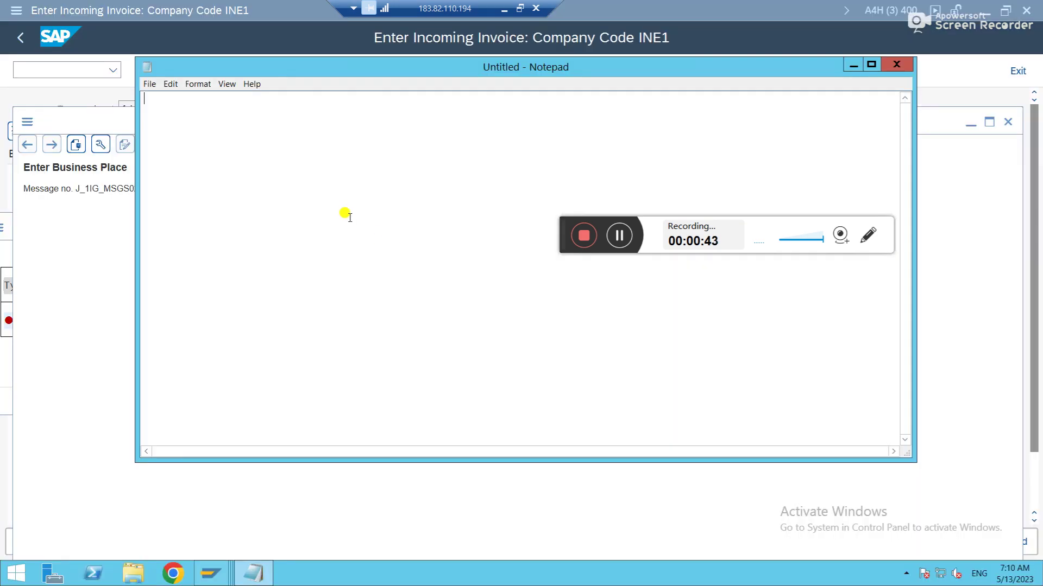
pyautogui.hotkey('ctrl', 'v')
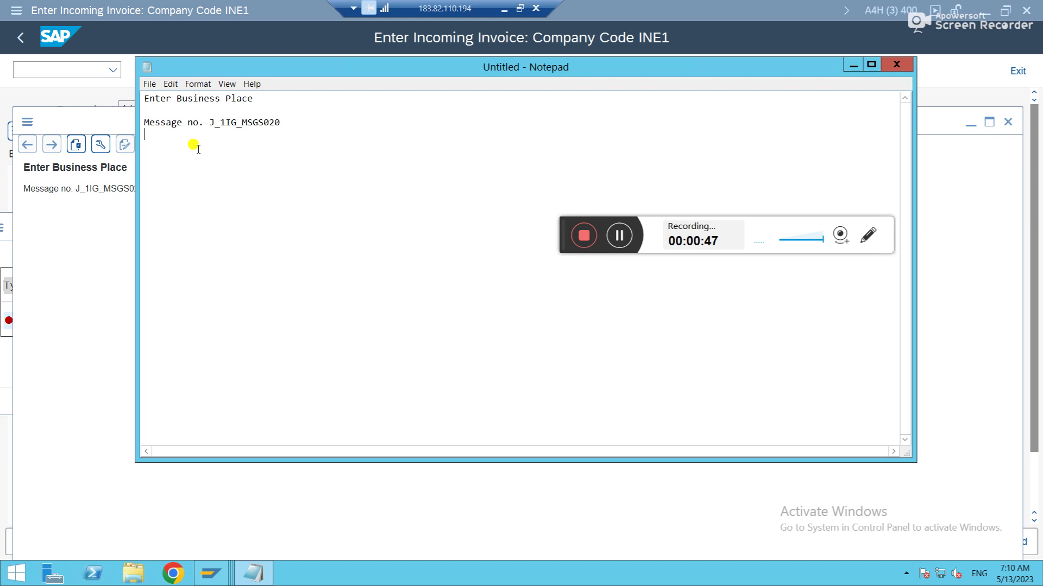
# Close the error long text and the verification log.
pyautogui.click(89, 248)
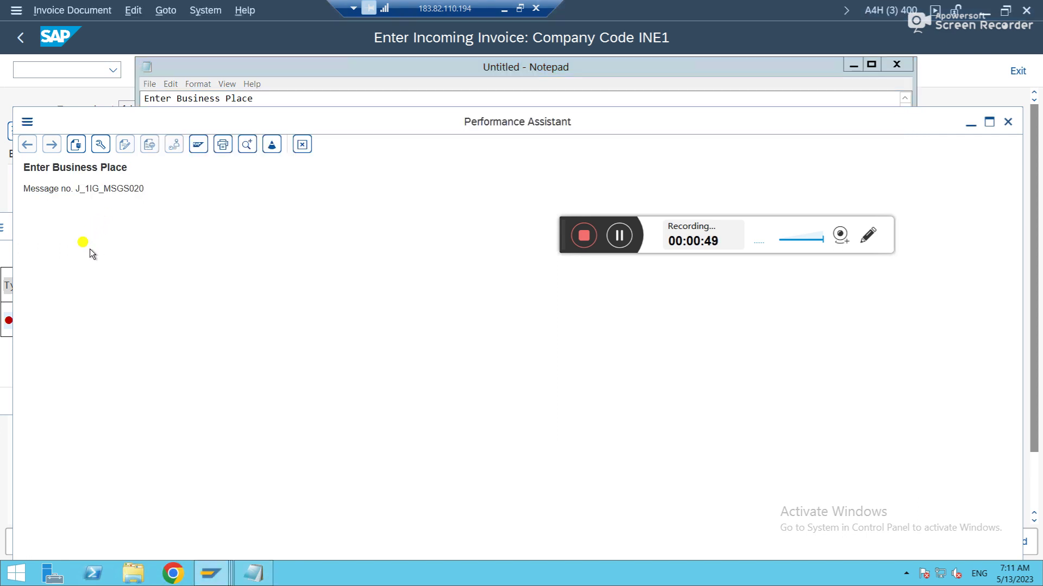
pyautogui.click(302, 144)
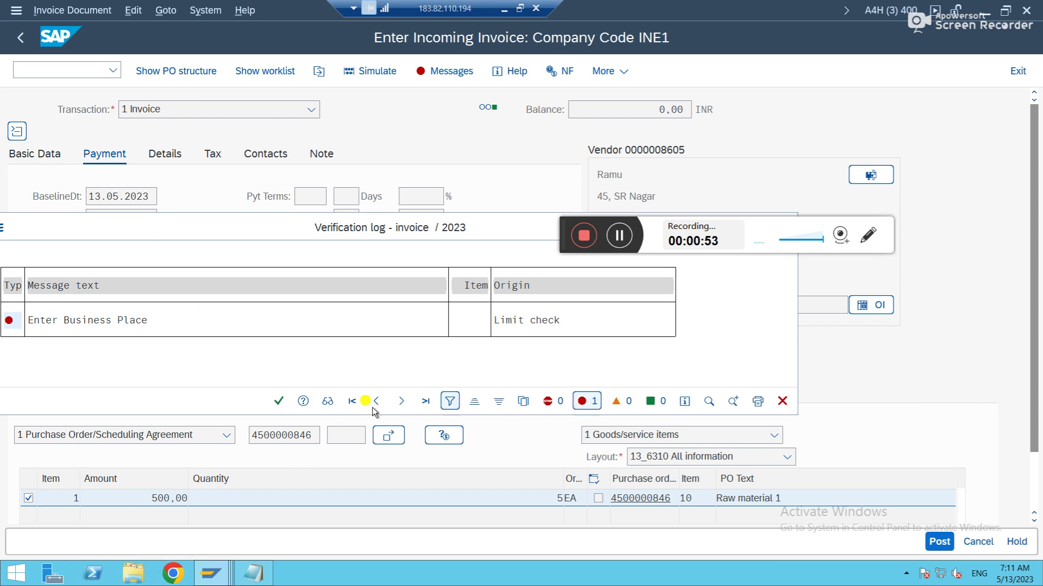
pyautogui.click(278, 402)
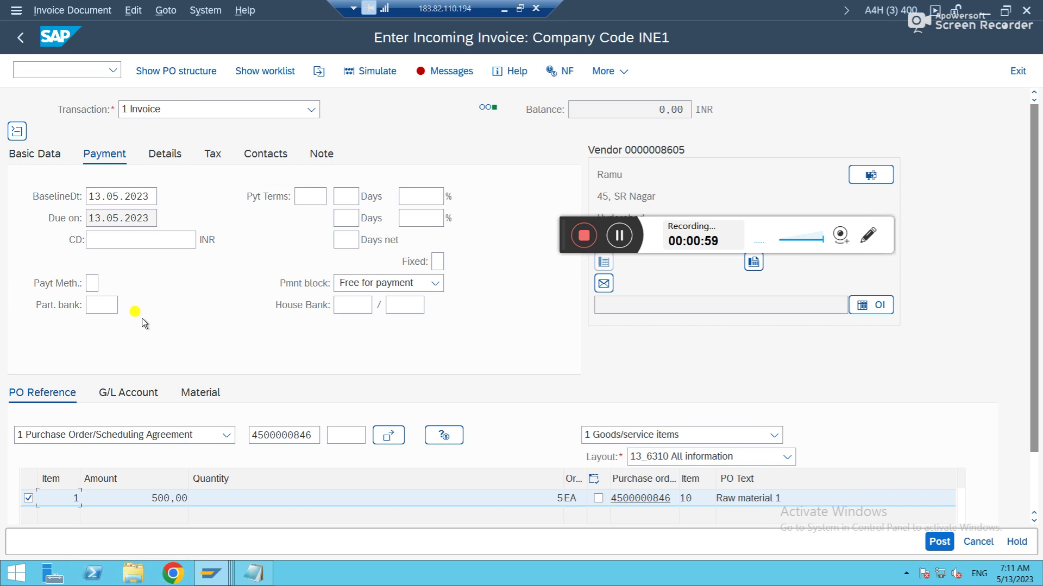
# Try business place ABC on Basic Data, see it rejected for INE1, and clear it.
pyautogui.click(38, 157)
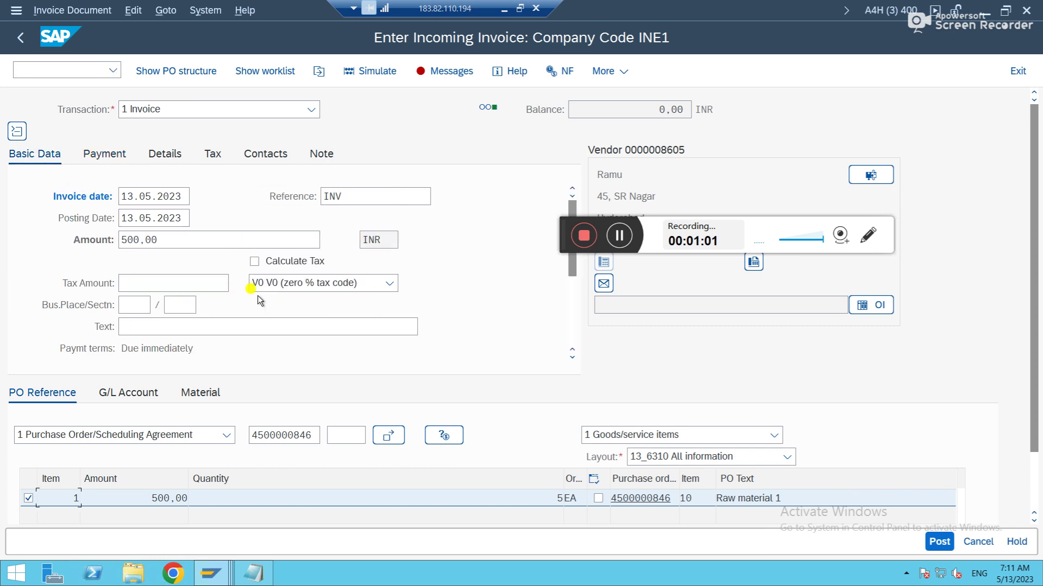
pyautogui.click(154, 319)
pyautogui.click(133, 305)
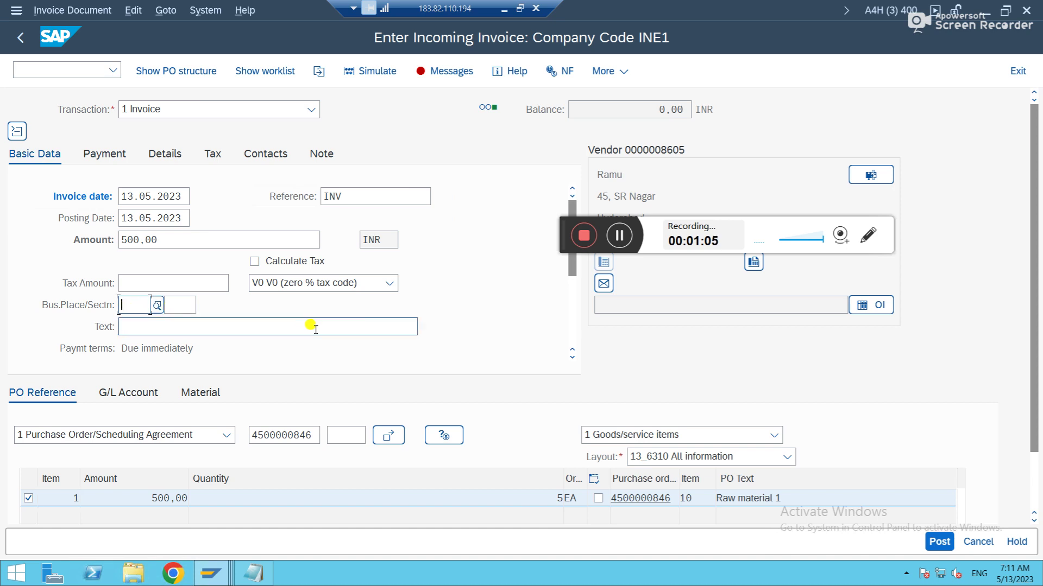
pyautogui.write('abc')
pyautogui.press('Return')
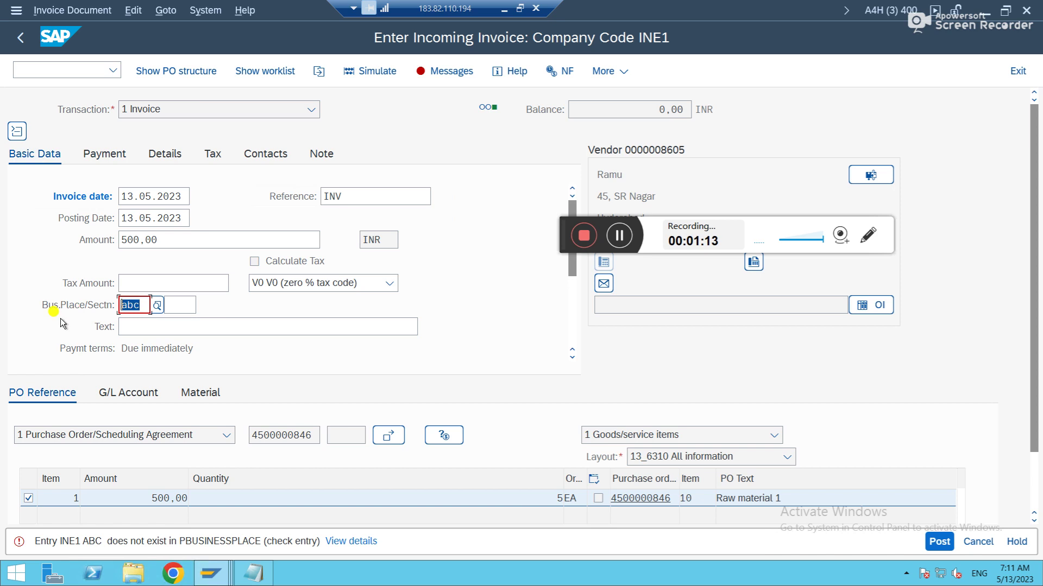
pyautogui.press('BackSpace')
pyautogui.hotkey('alt', 'Tab')
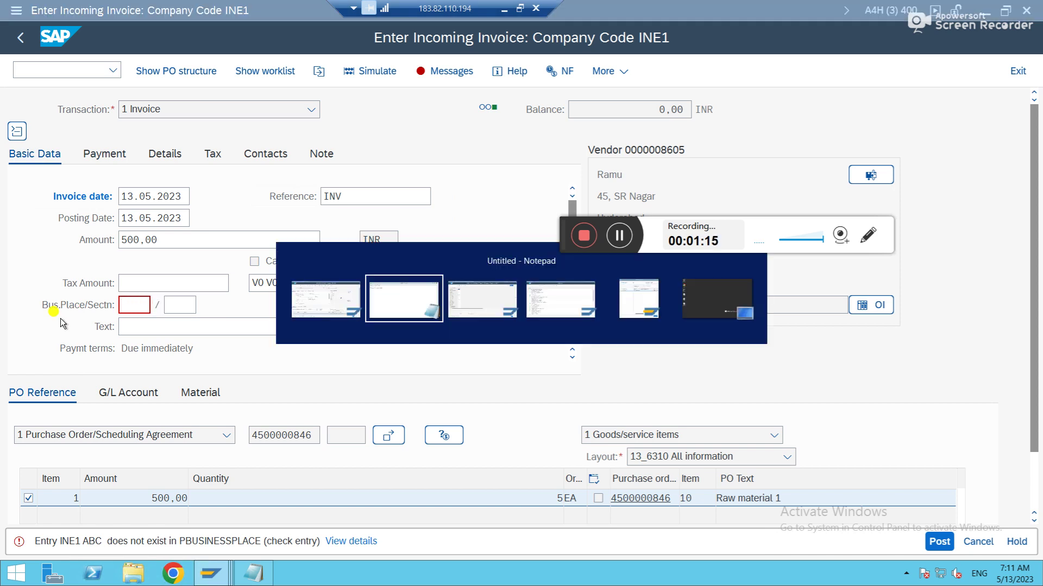
pyautogui.hotkey('alt', 'Tab')
pyautogui.hotkey('alt', 'Tab')
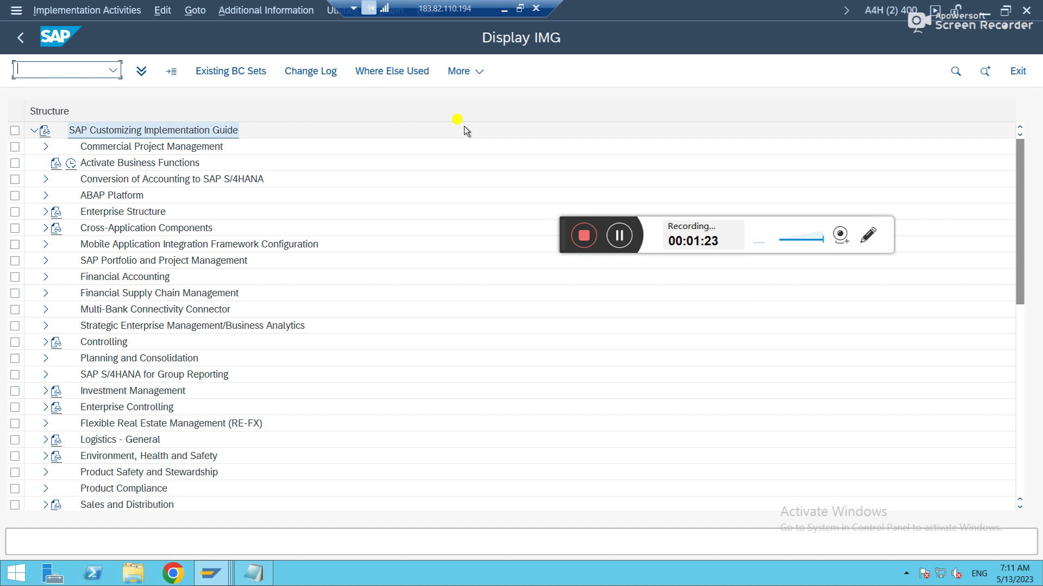
# Search the Customizing IMG structure for the term 'business place'.
pyautogui.hotkey('ctrl', 'f')
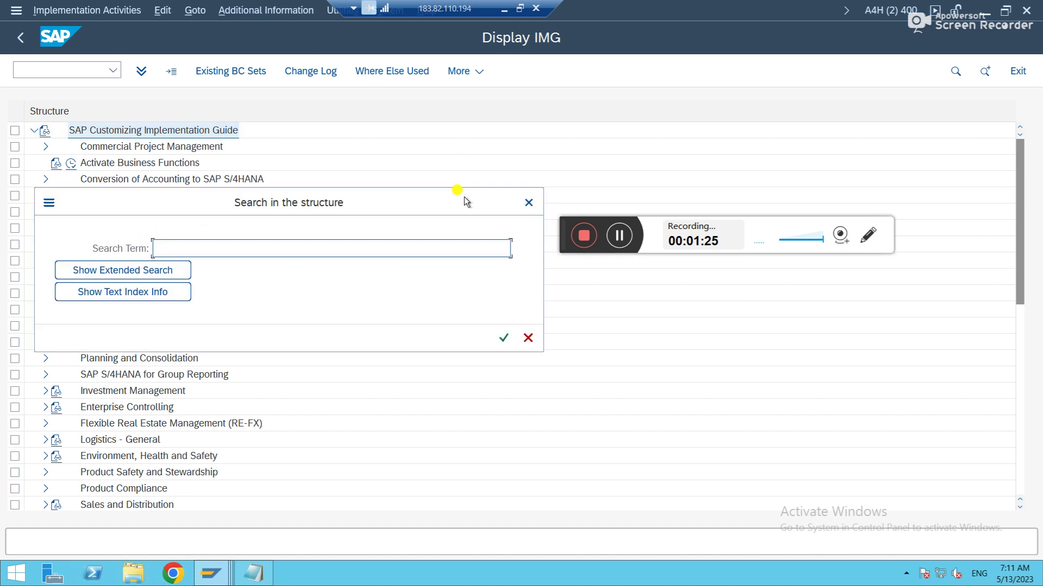
pyautogui.write('busines ')
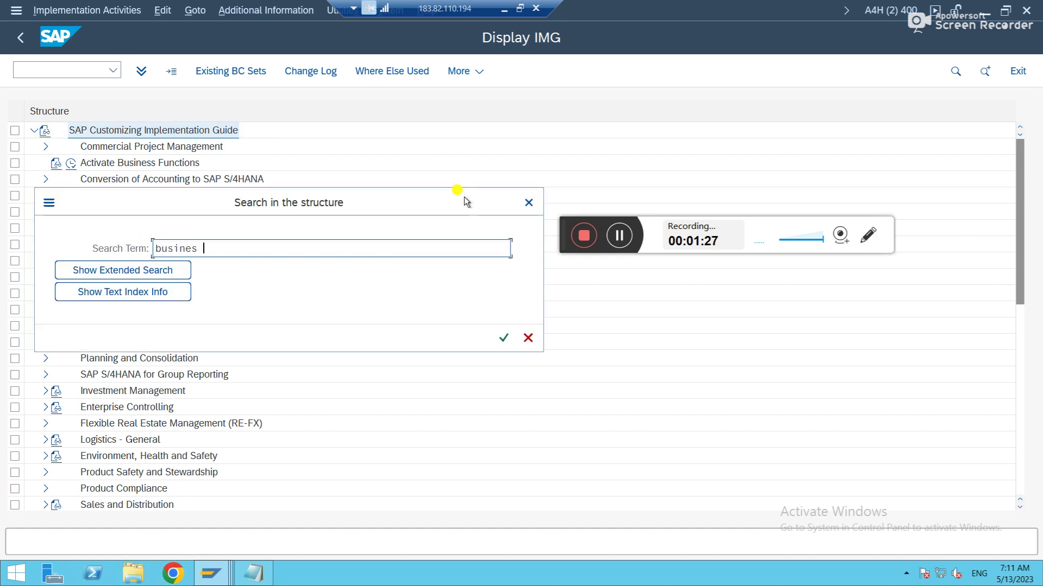
pyautogui.write('place')
pyautogui.press('Return')
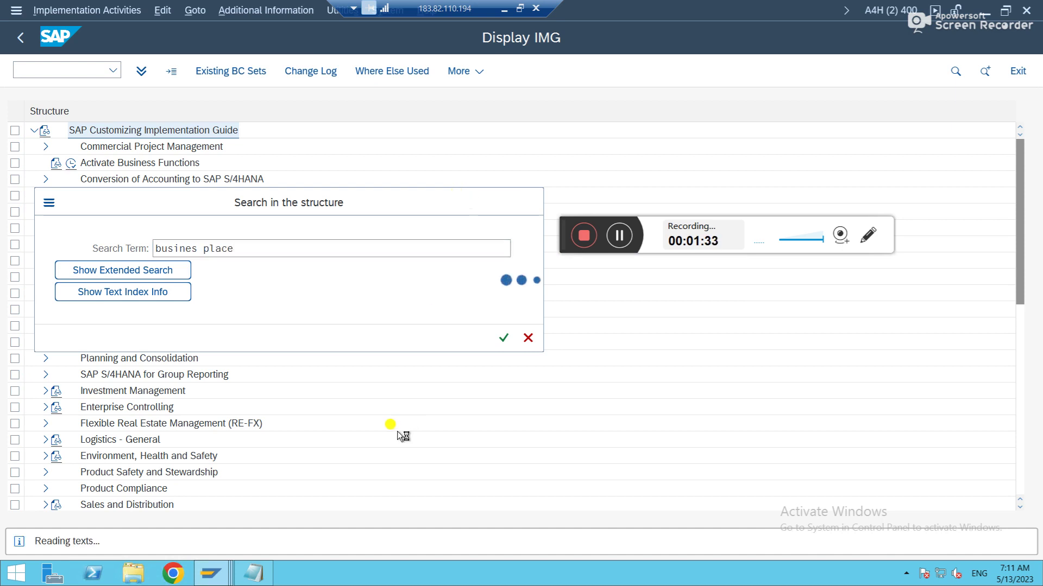
pyautogui.click(623, 240)
pyautogui.write('s')
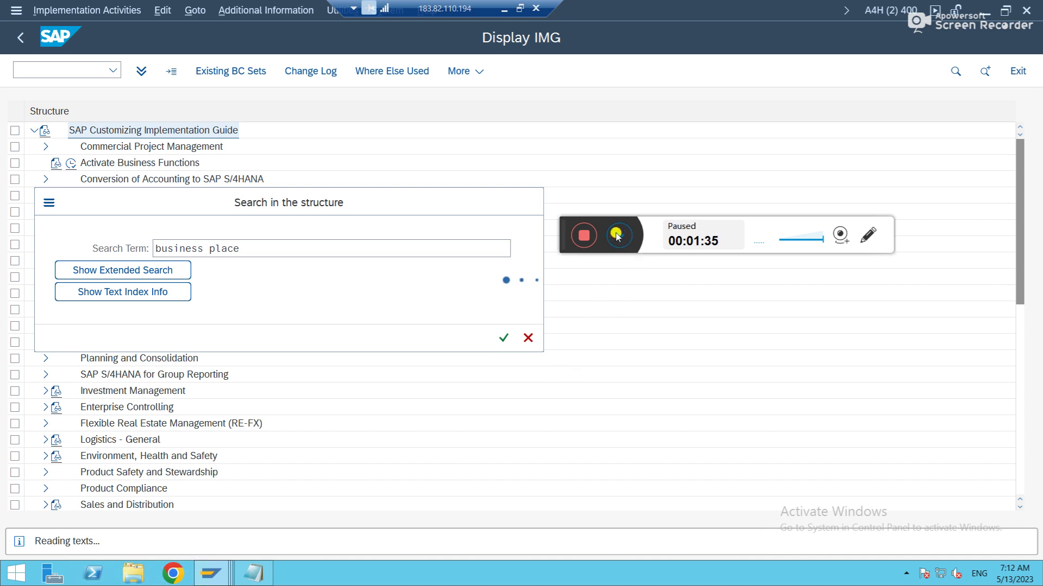
pyautogui.click(619, 235)
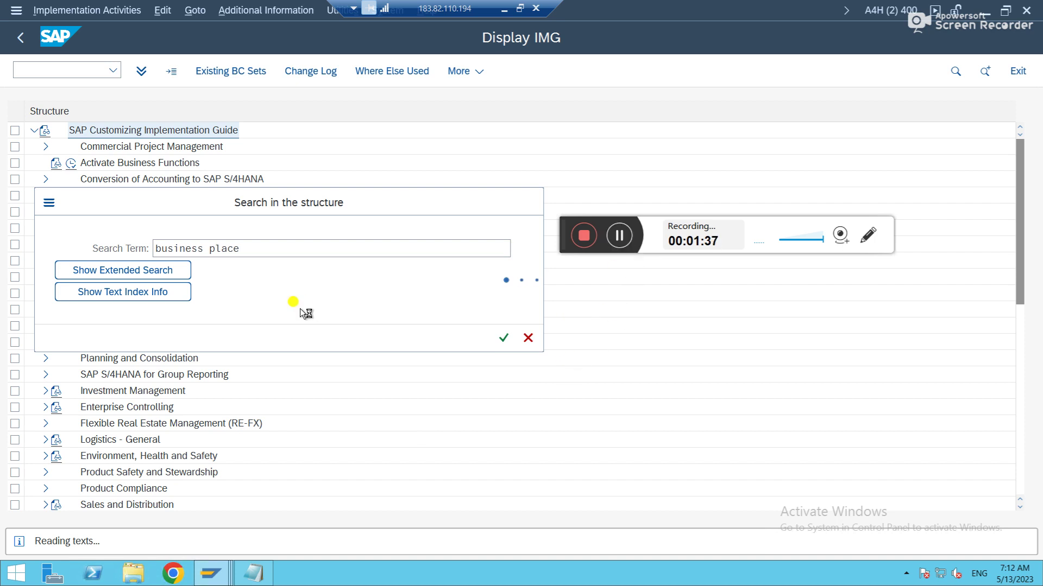
pyautogui.hotkey('alt', 'Tab')
pyautogui.click(619, 235)
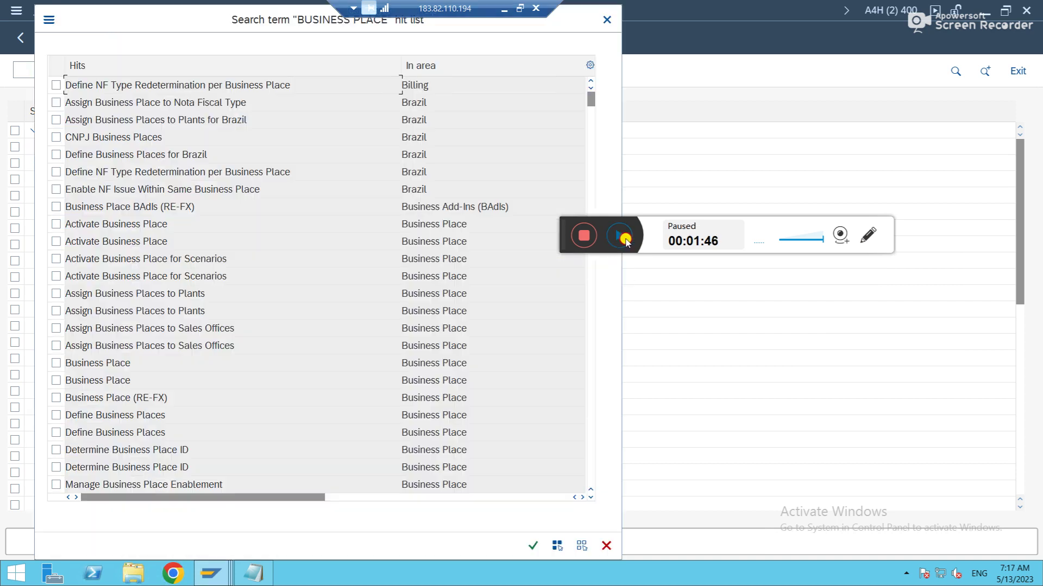
# Run Define Business Places for work area INE1, which has no existing entries.
pyautogui.click(619, 235)
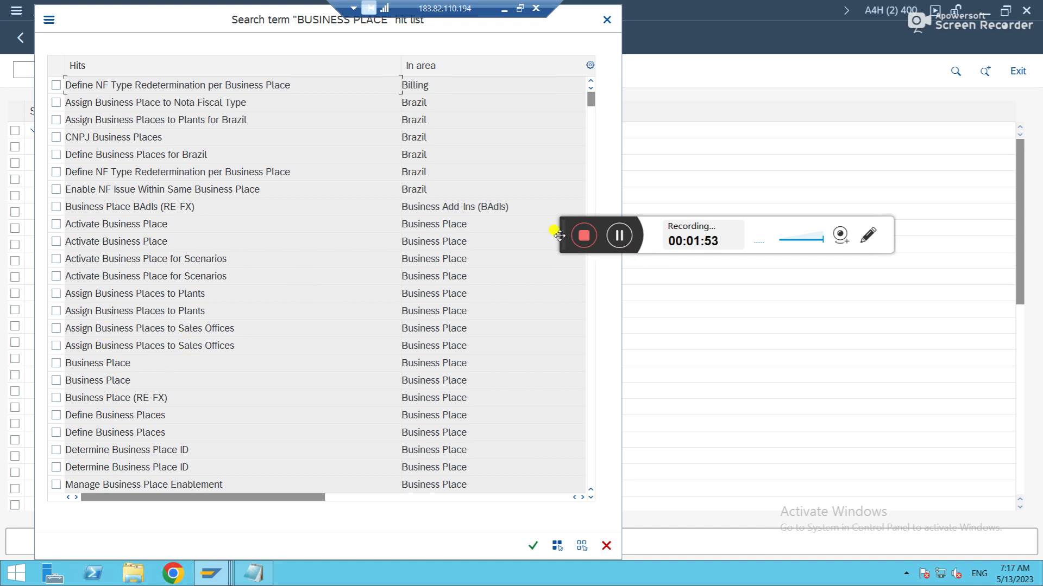
pyautogui.moveTo(559, 235); pyautogui.dragTo(611, 151)
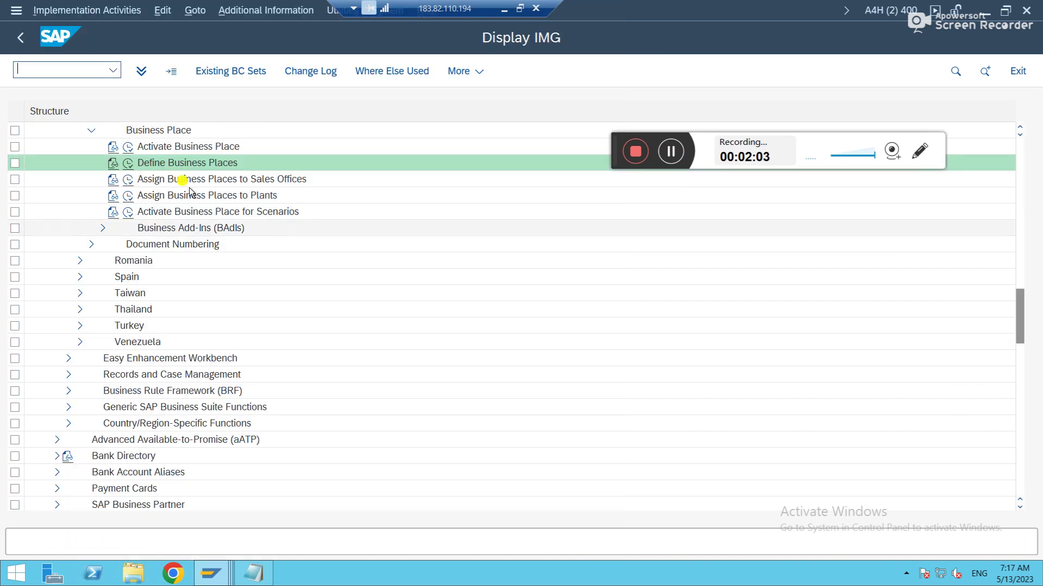
pyautogui.click(127, 163)
pyautogui.click(129, 163)
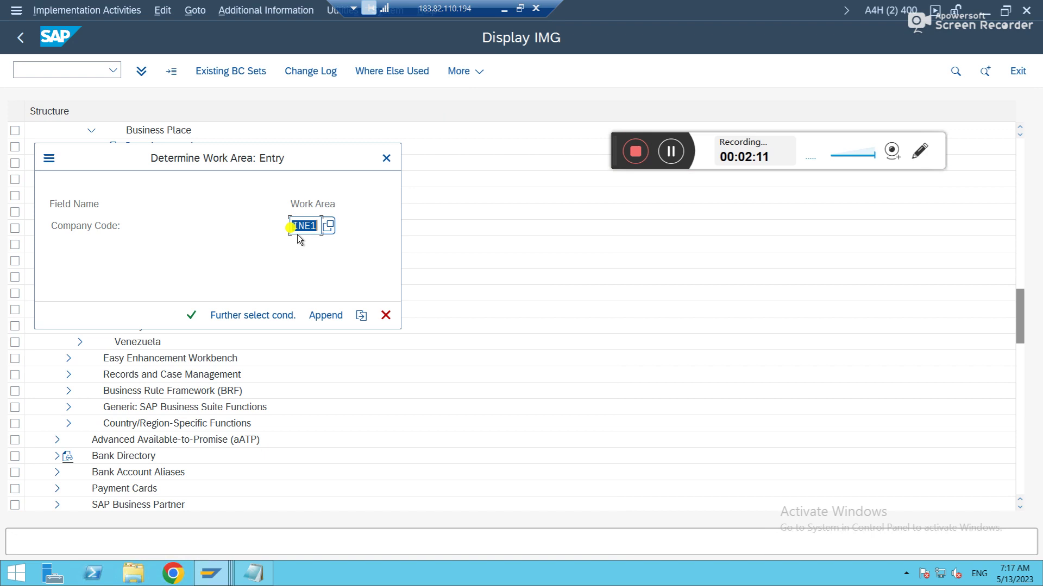
pyautogui.press('Return')
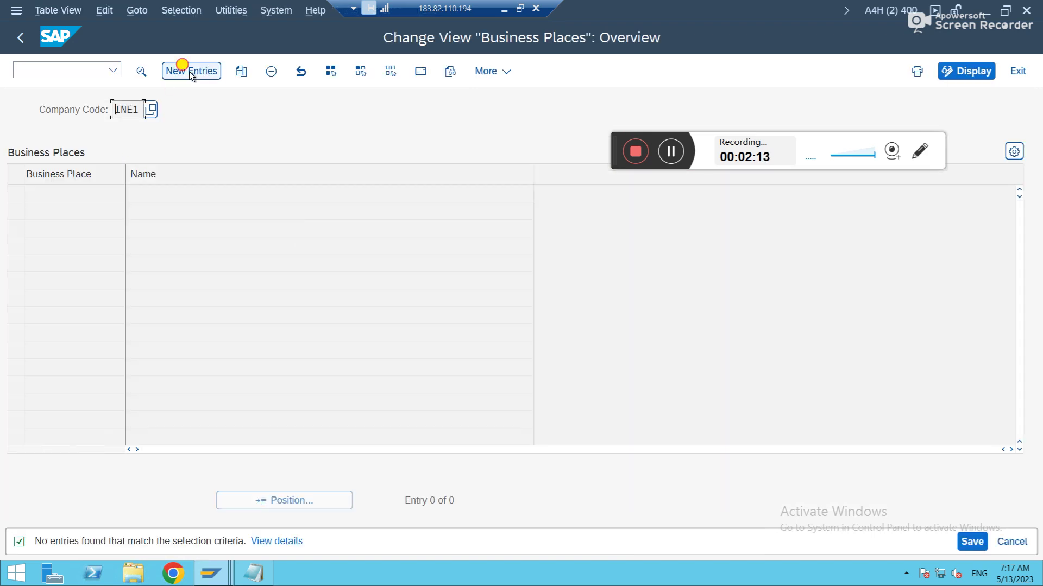
pyautogui.click(189, 71)
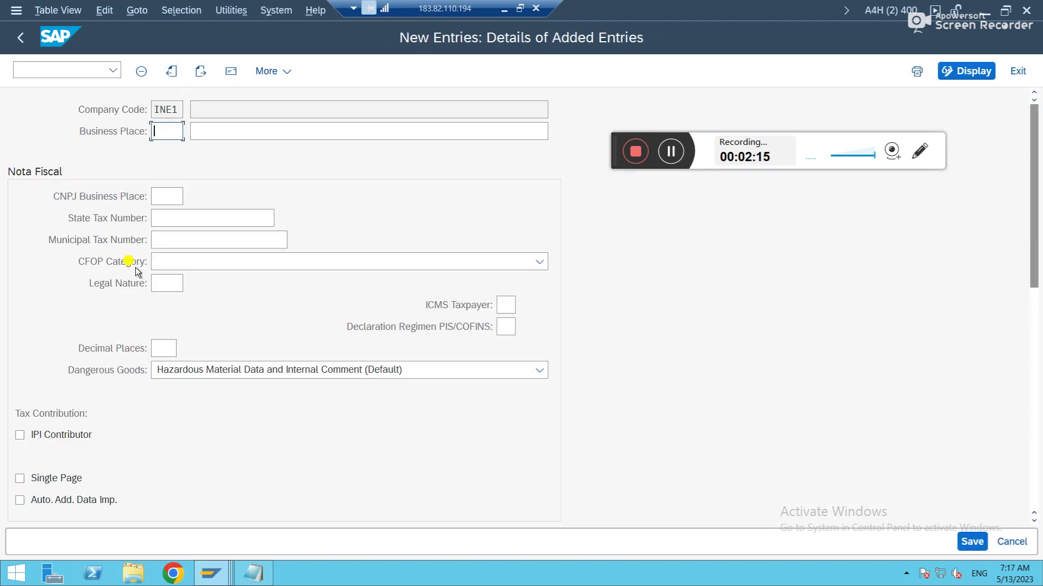
# Create business place ABC with the name ABC.
pyautogui.write('ABC')
pyautogui.press('Tab')
pyautogui.write('ABC')
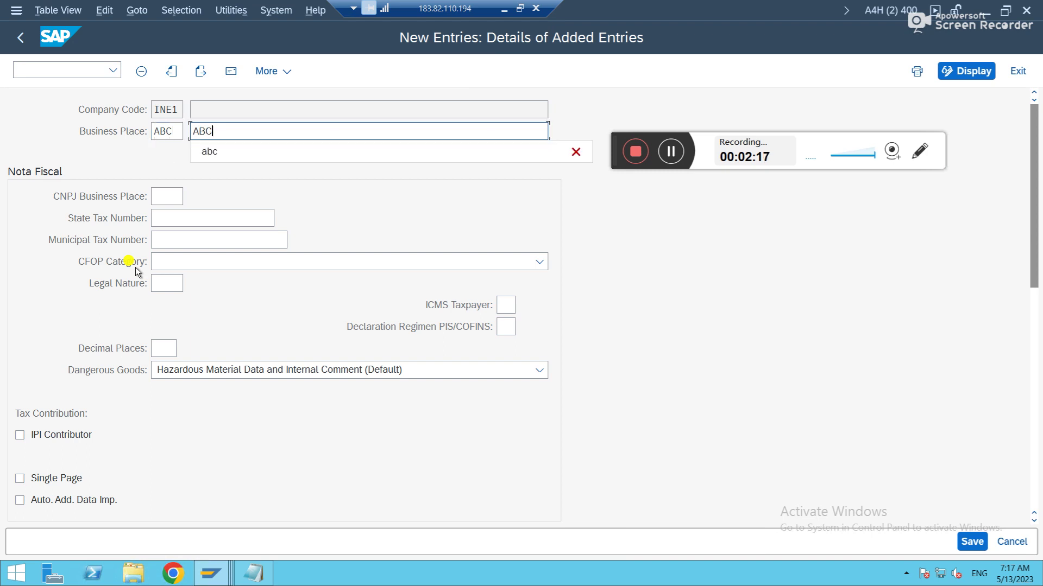
pyautogui.press('Return')
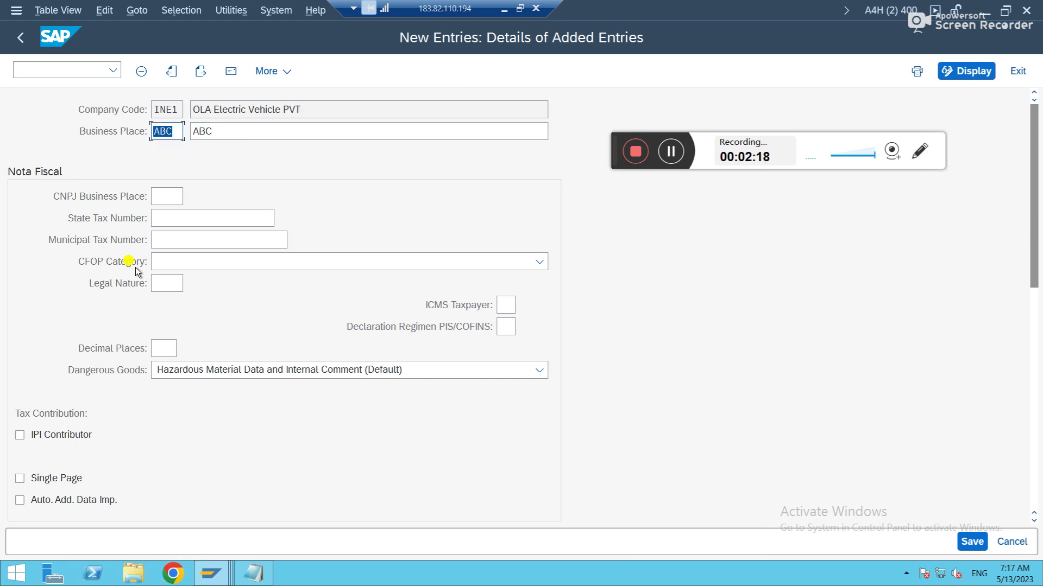
# Give ABC an India address, region Telangana (36), and save it to the customizing request.
pyautogui.click(229, 73)
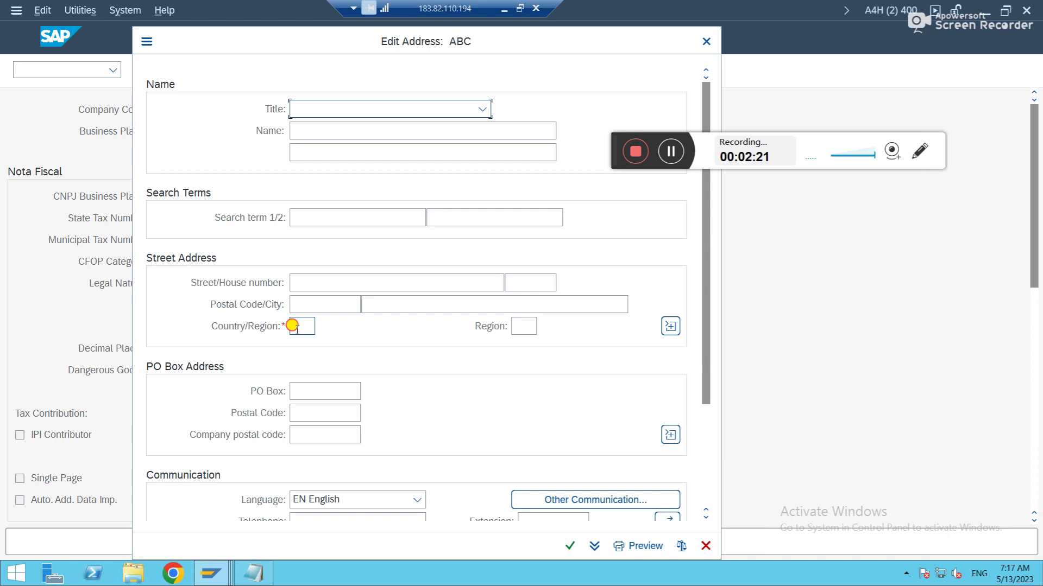
pyautogui.click(293, 326)
pyautogui.write('IN')
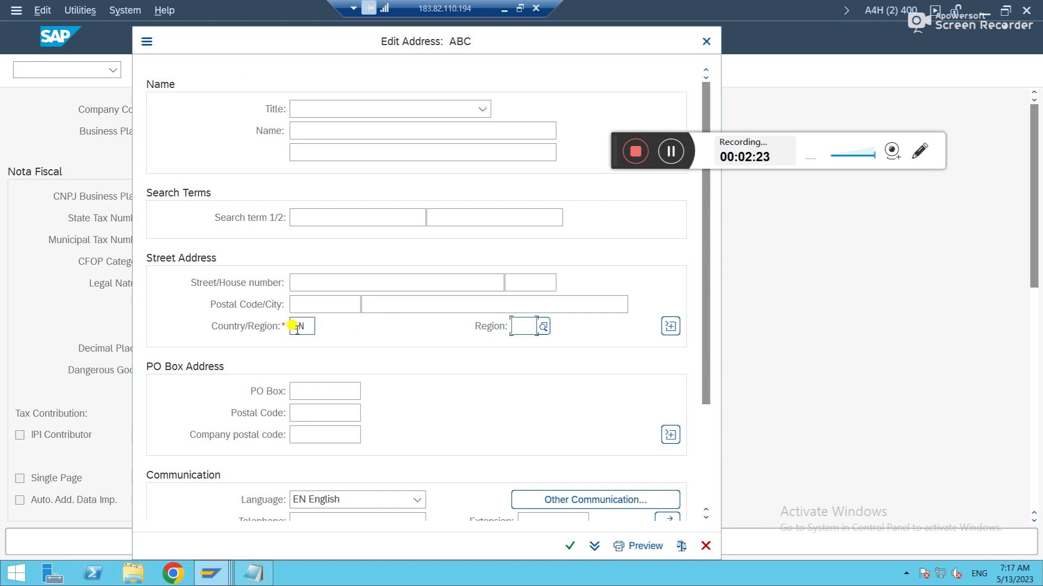
pyautogui.press('Return')
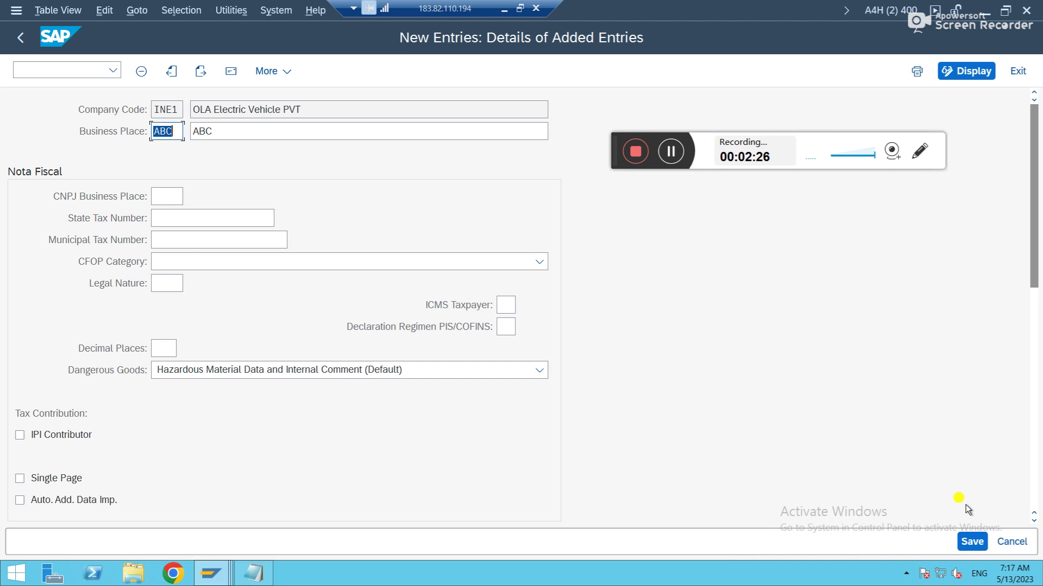
pyautogui.click(972, 541)
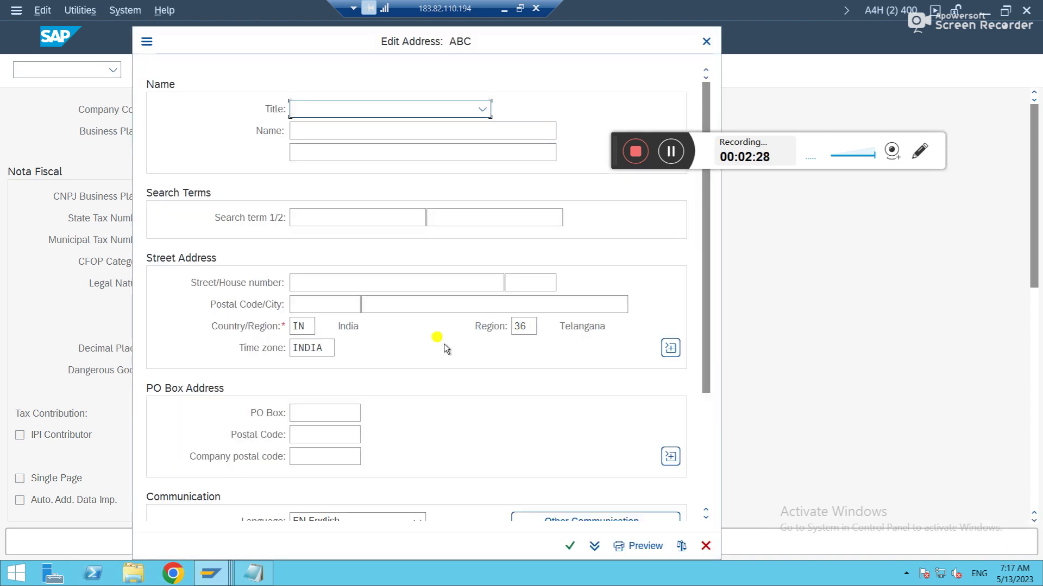
pyautogui.click(569, 545)
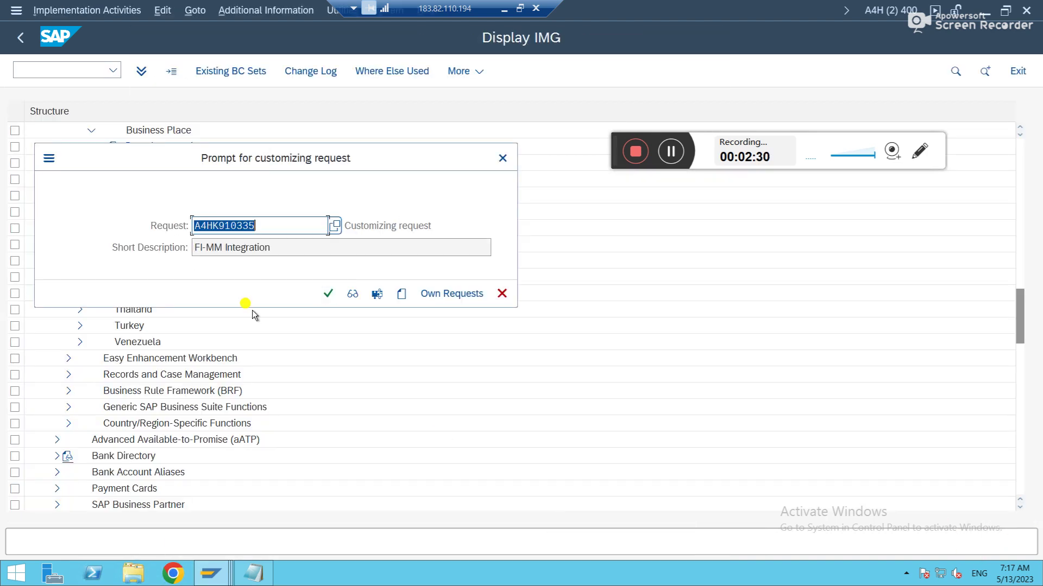
pyautogui.click(327, 294)
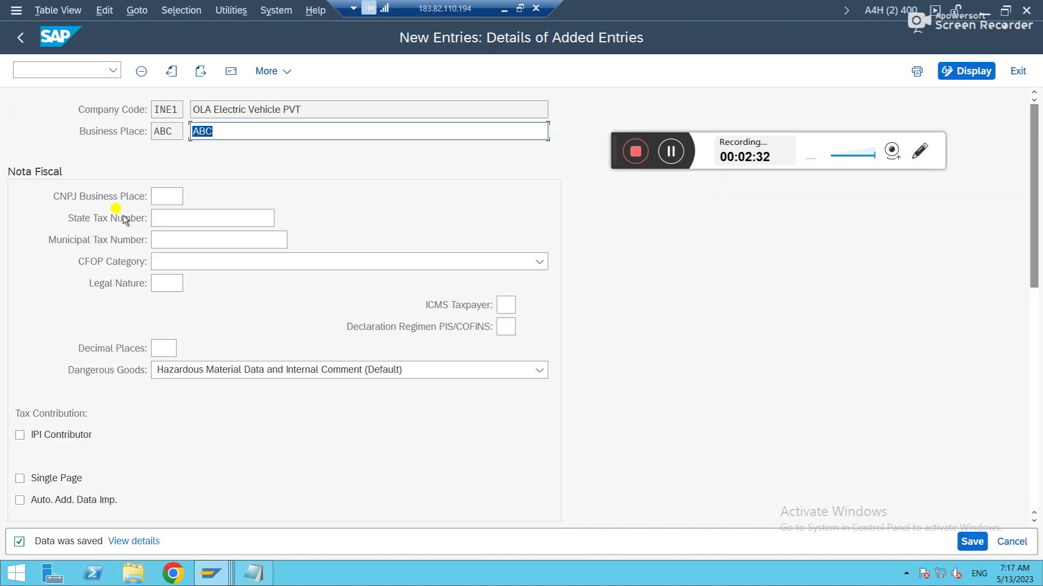
# Enter business place ABC on the invoice and view the T030R account determination error.
pyautogui.hotkey('alt', 'Tab')
pyautogui.hotkey('alt', 'Tab')
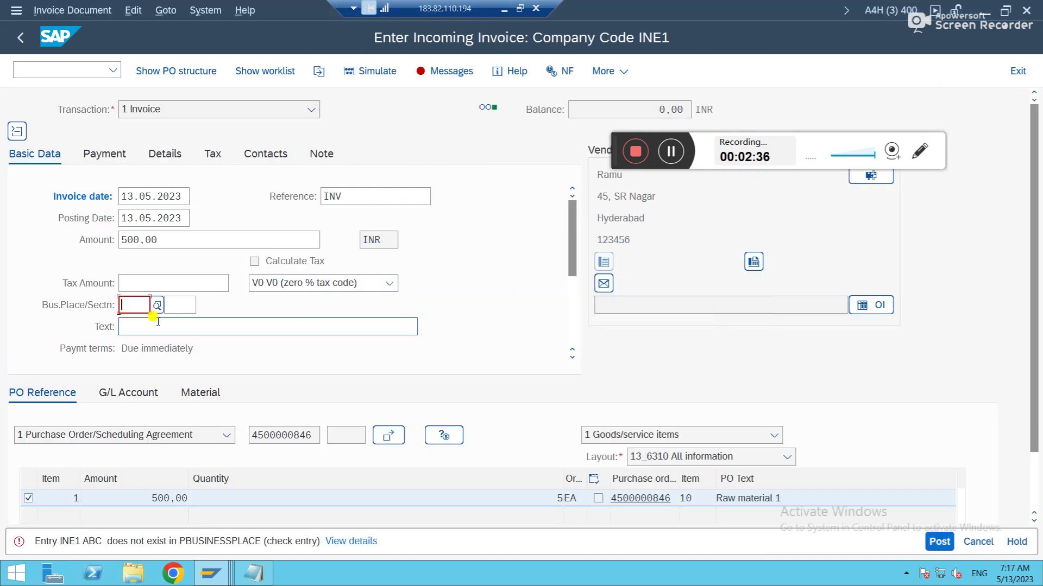
pyautogui.write('abc')
pyautogui.press('Return')
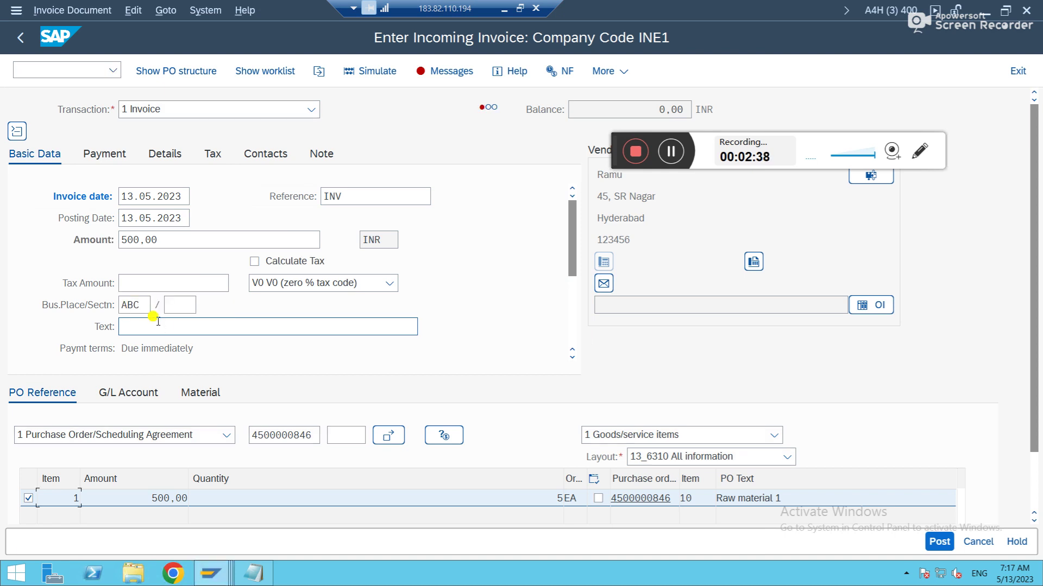
pyautogui.click(444, 75)
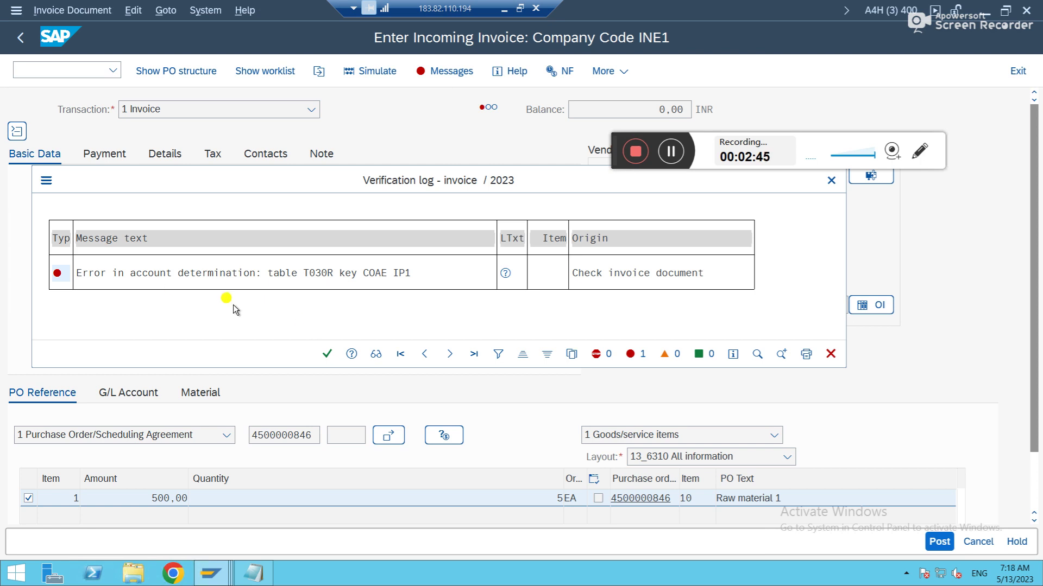
pyautogui.hotkey('alt', 'Tab')
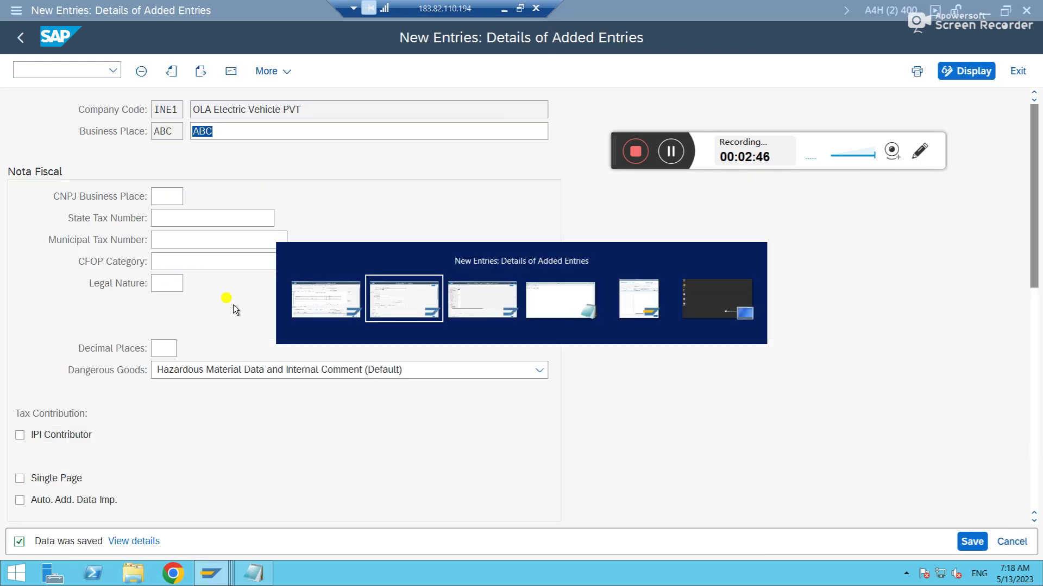
# Open the country-to-calculation-procedure assignments and jump to India (IN).
pyautogui.hotkey('alt', 'Tab')
pyautogui.hotkey('alt', 'Tab')
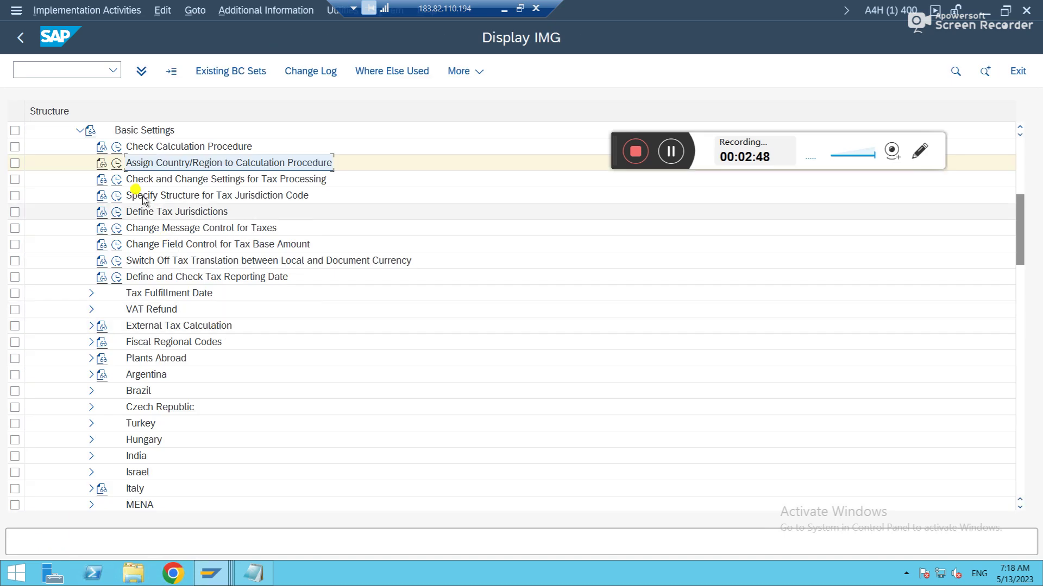
pyautogui.click(116, 163)
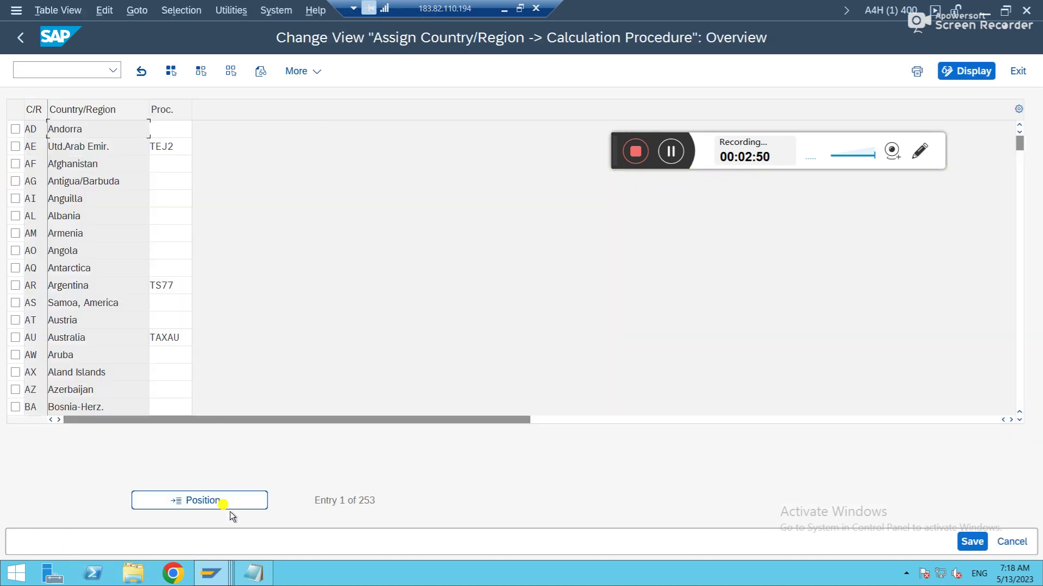
pyautogui.click(227, 497)
pyautogui.write('IN')
pyautogui.press('Return')
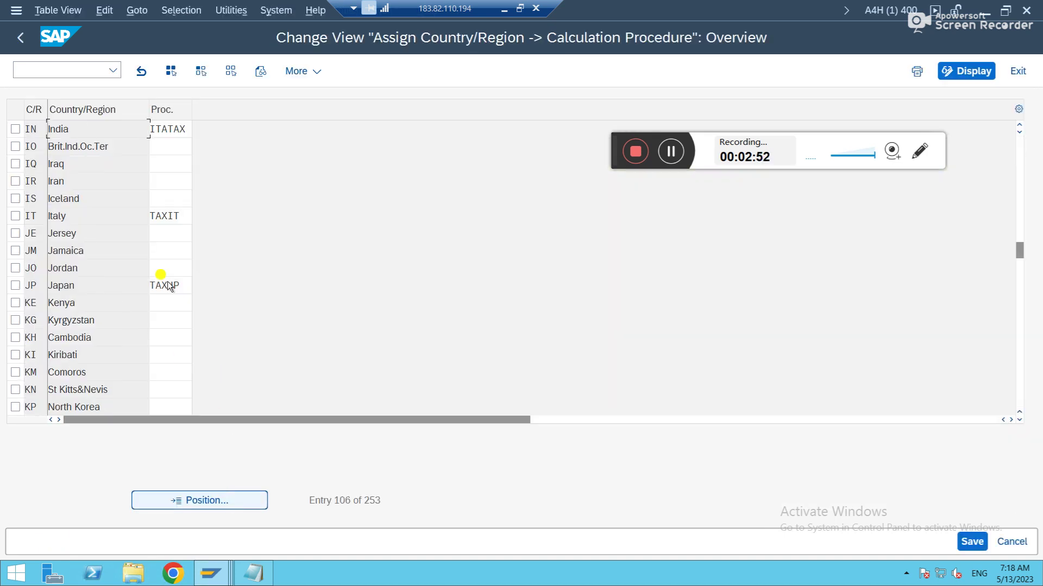
# Change India's procedure from ITATAX to INTAX and save it to the customizing request.
pyautogui.click(169, 123)
pyautogui.doubleClick(169, 123)
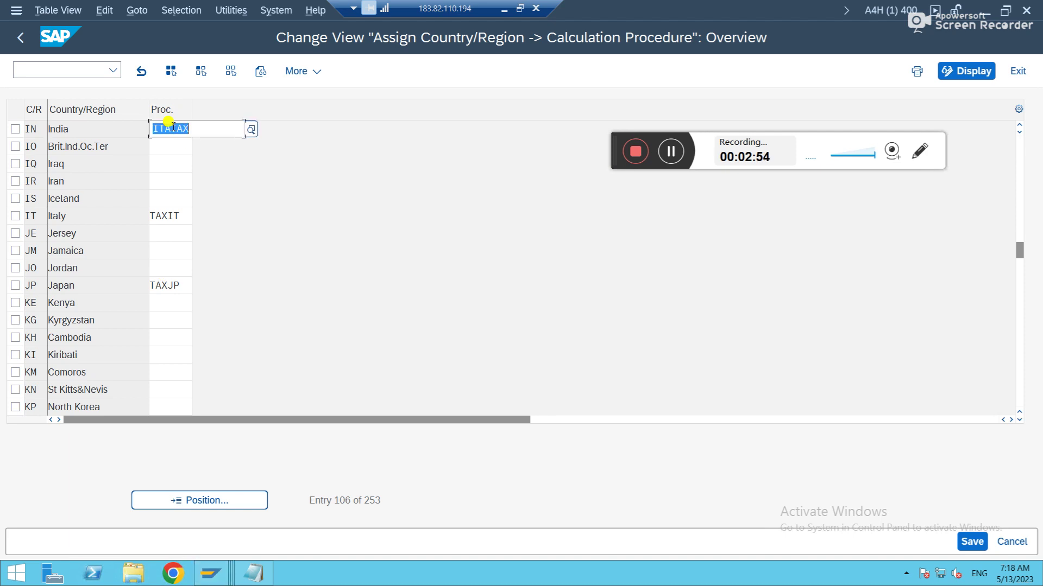
pyautogui.press('BackSpace')
pyautogui.press('Down')
pyautogui.press('Return')
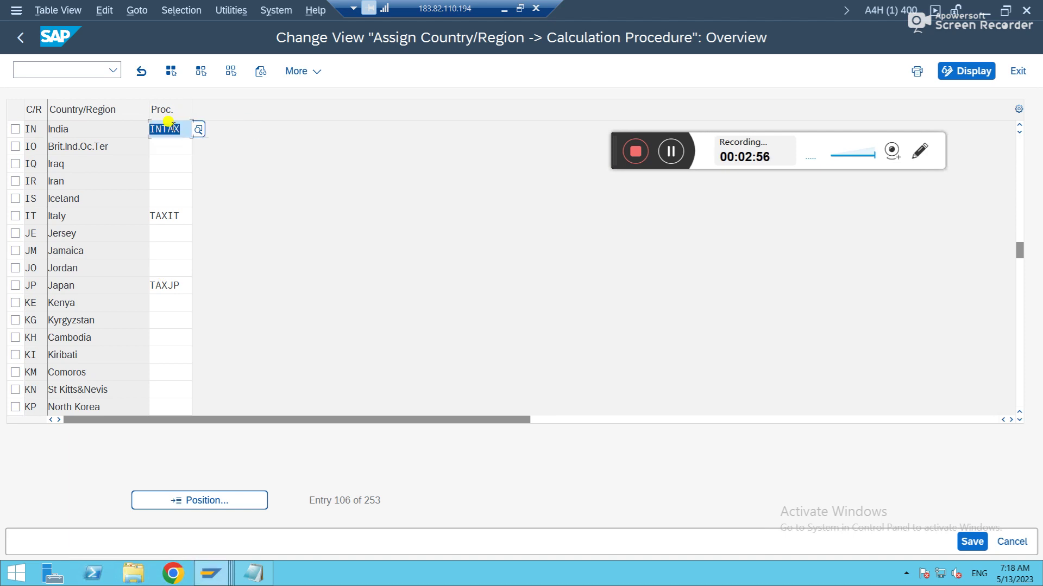
pyautogui.hotkey('ctrl', 's')
pyautogui.press('Return')
pyautogui.hotkey('alt', 'Tab')
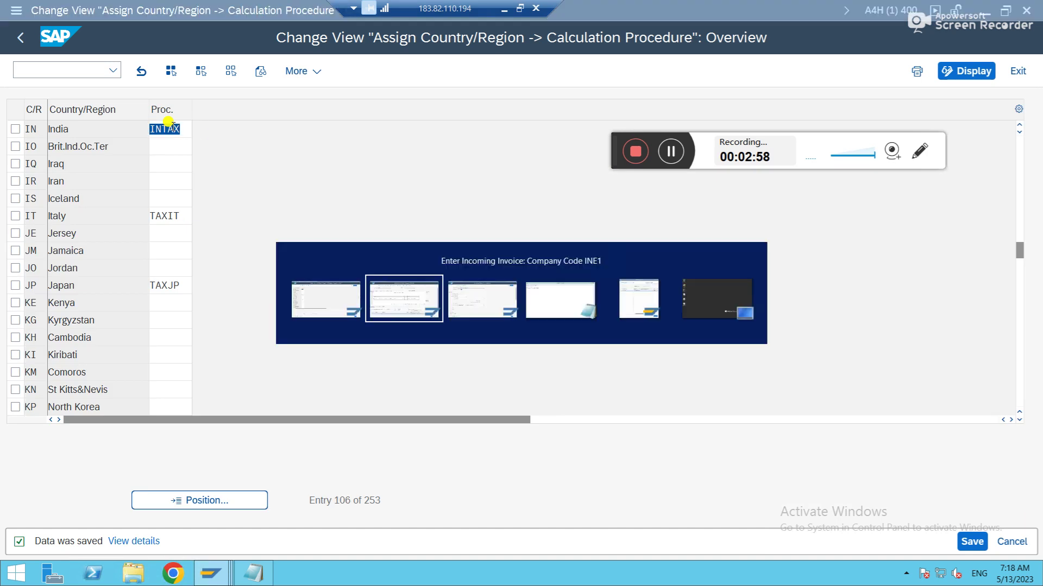
# Simulate the invoice posting and reopen the invoice's error messages.
pyautogui.press('Return')
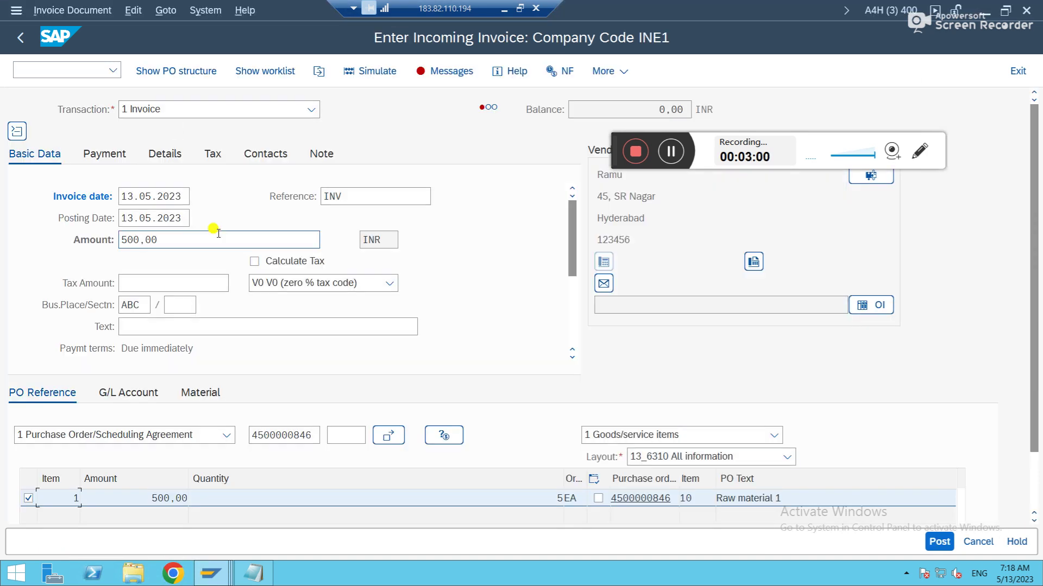
pyautogui.click(388, 71)
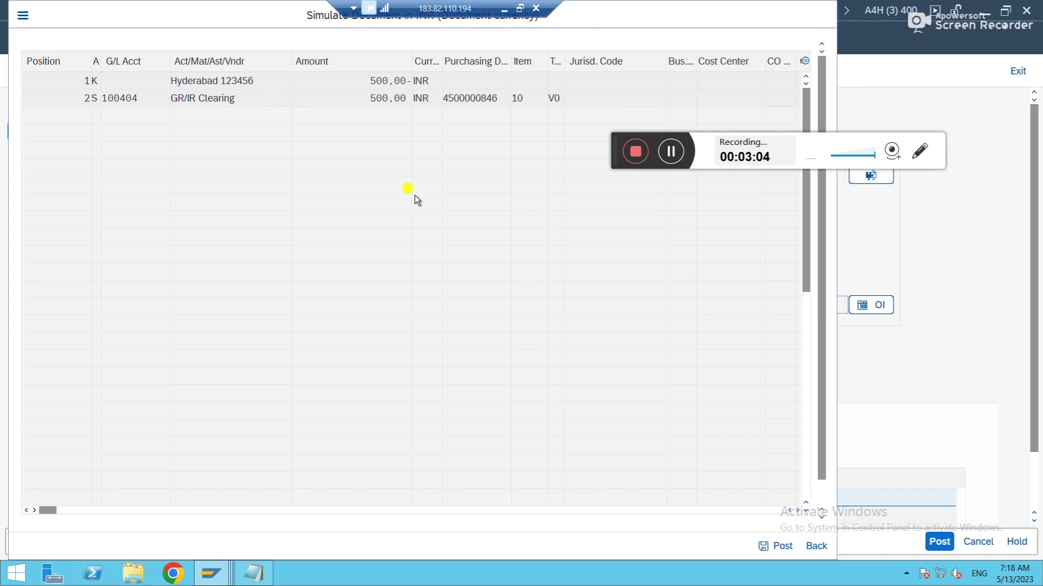
pyautogui.press('Escape')
pyautogui.click(449, 72)
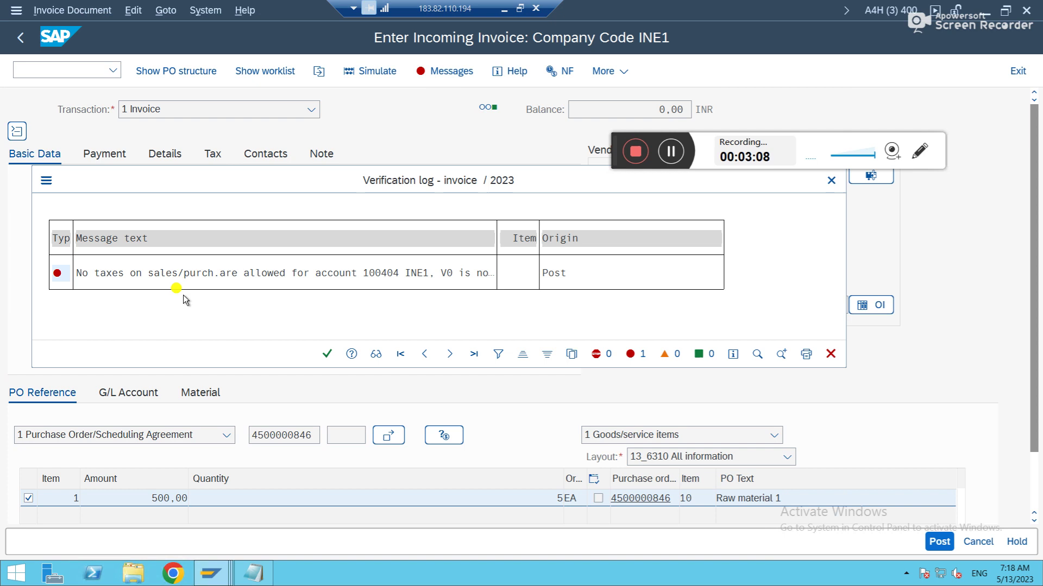
# Read the FS217 error explanation about taxes not allowed on account 100404.
pyautogui.click(371, 272)
pyautogui.doubleClick(400, 273)
pyautogui.click(399, 273)
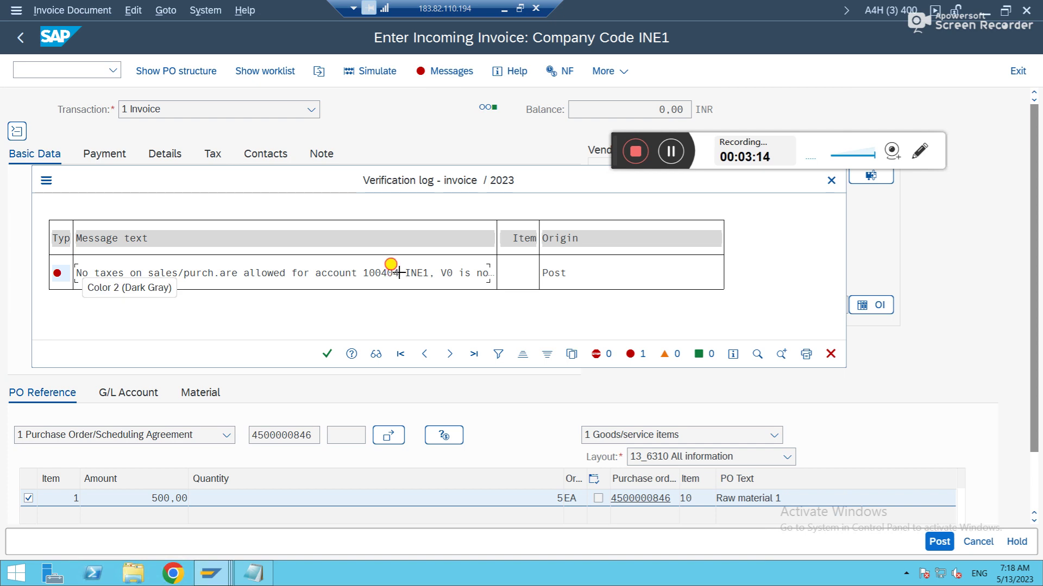
pyautogui.doubleClick(393, 274)
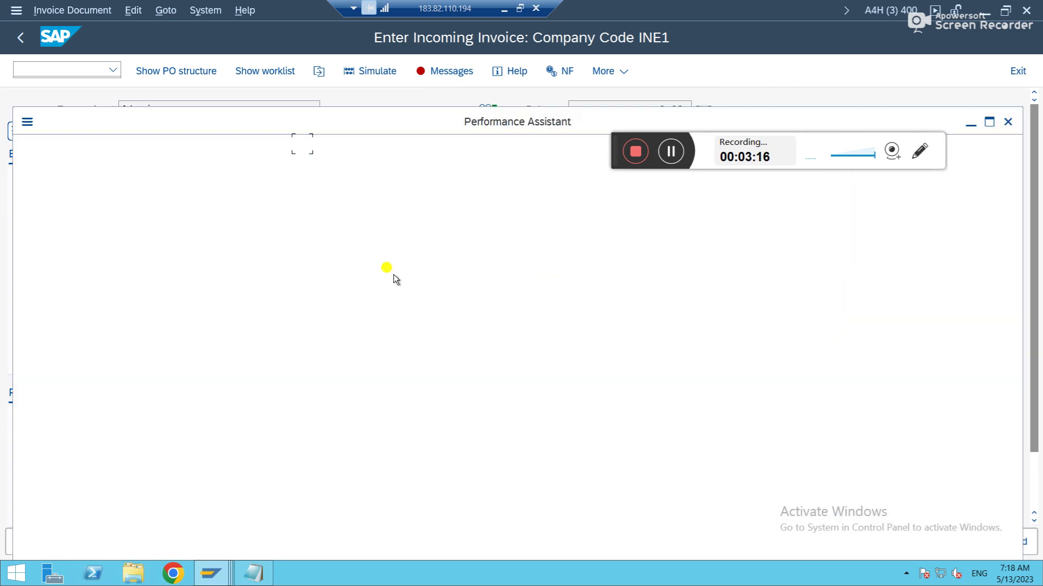
pyautogui.doubleClick(276, 165)
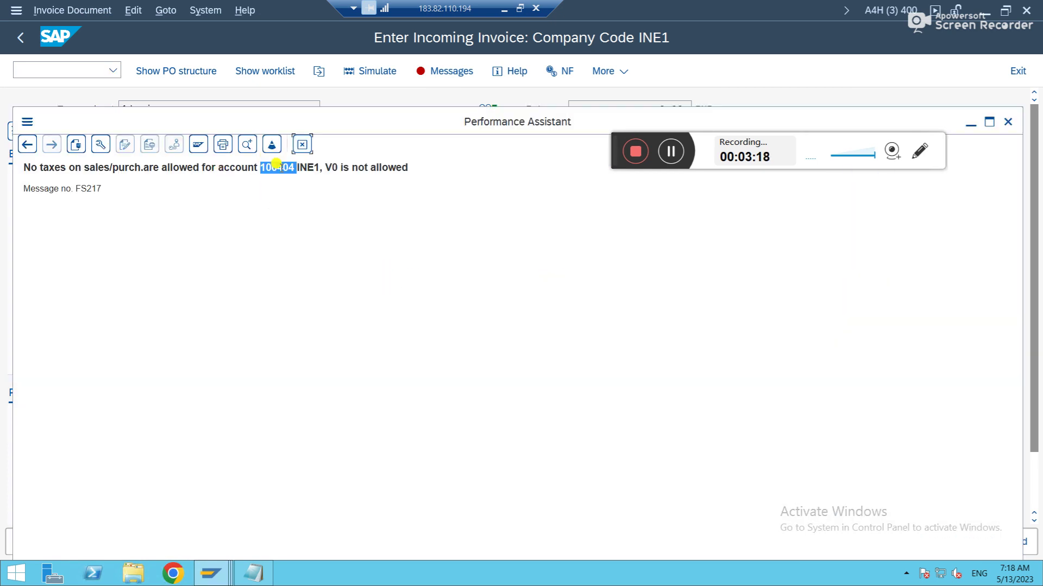
pyautogui.click(302, 144)
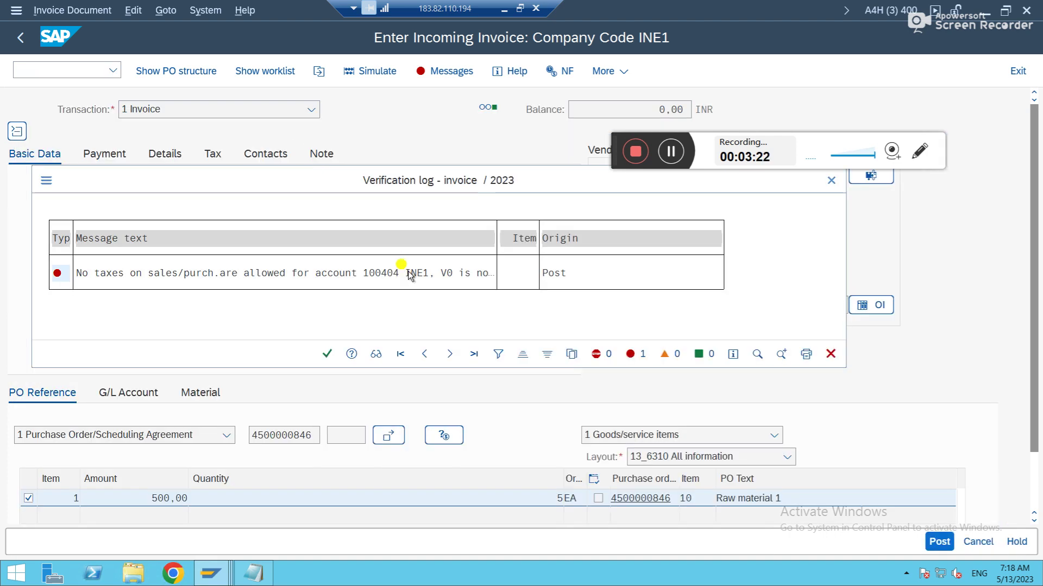
pyautogui.hotkey('ctrl', 'n')
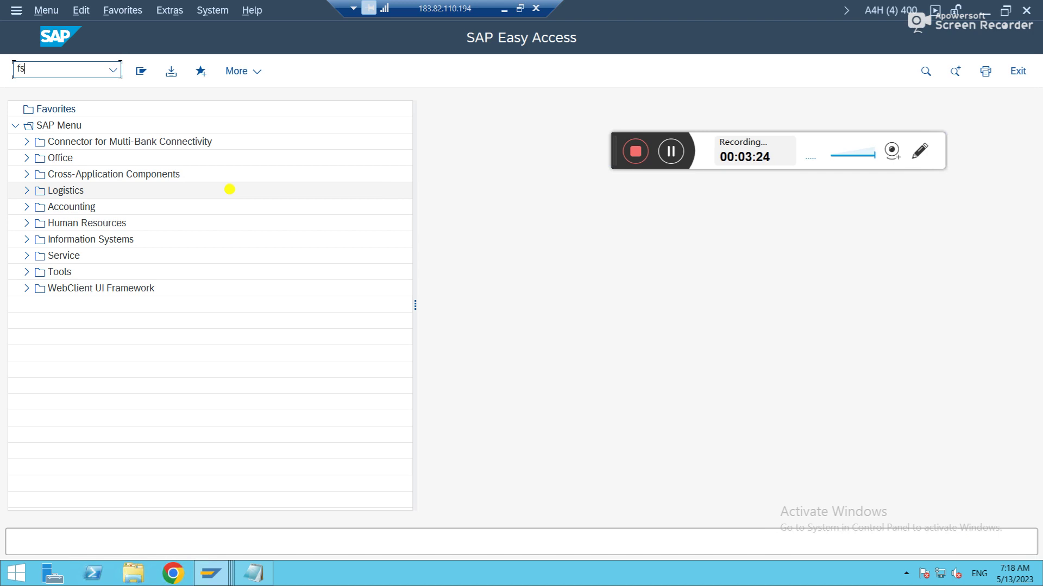
# In FS02, search the account tree for G/L account 100404 and open it for editing.
pyautogui.press('Return')
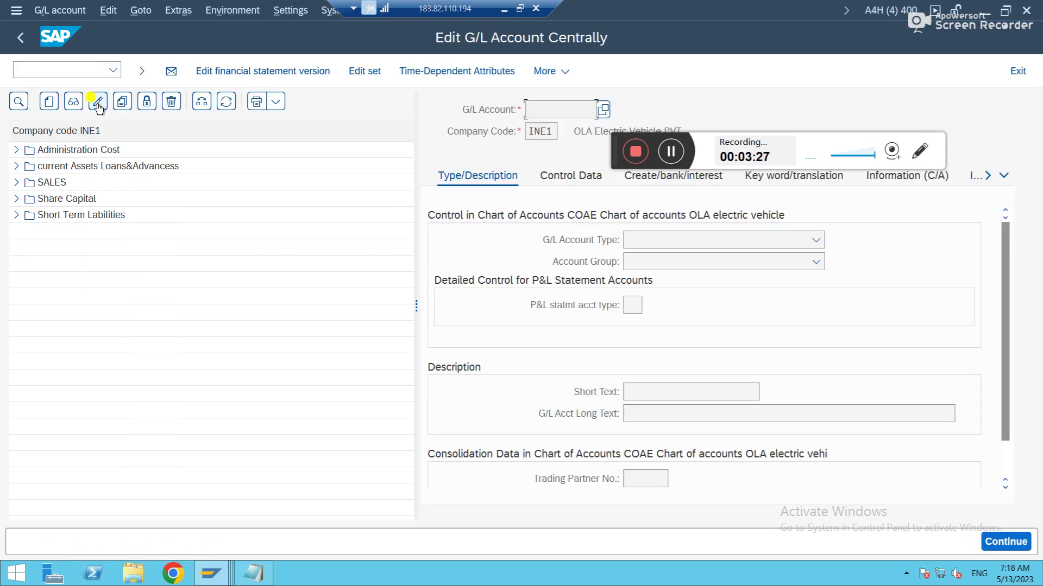
pyautogui.click(18, 101)
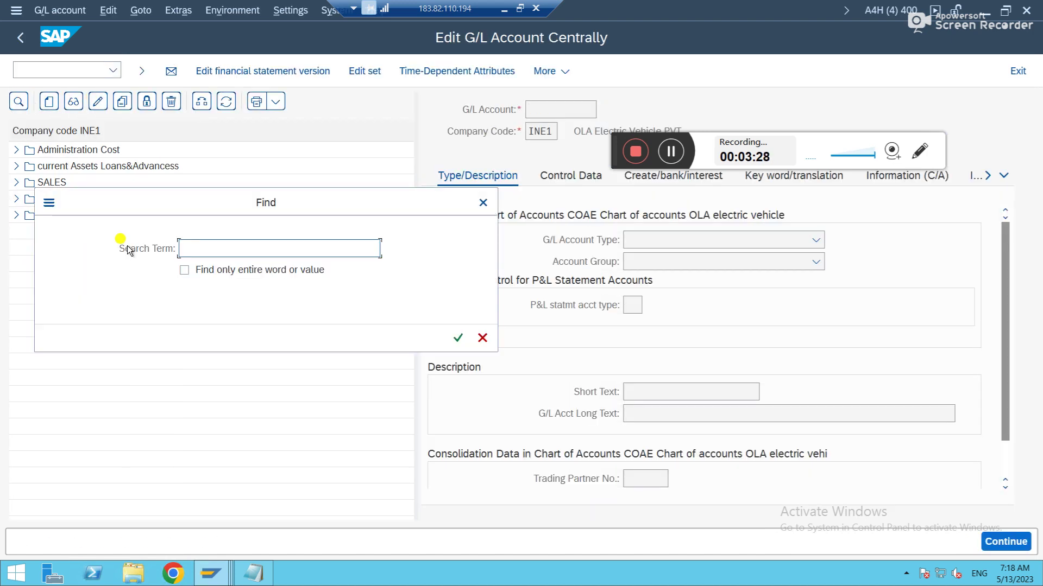
pyautogui.write('100404')
pyautogui.press('Return')
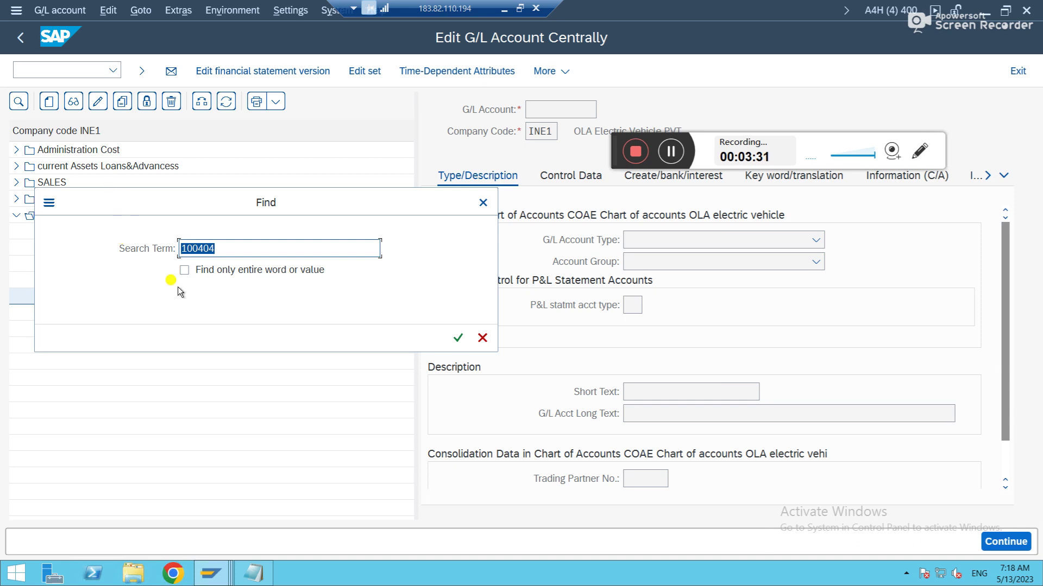
pyautogui.click(99, 102)
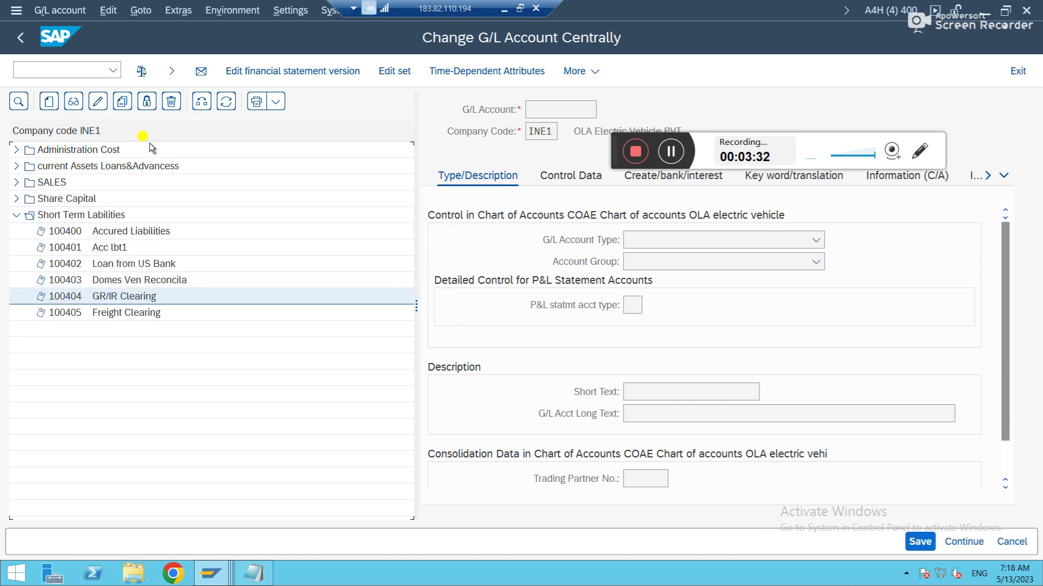
# Set Tax Category '-' (only input tax allowed) on Control Data, save, and return to the invoice.
pyautogui.click(586, 177)
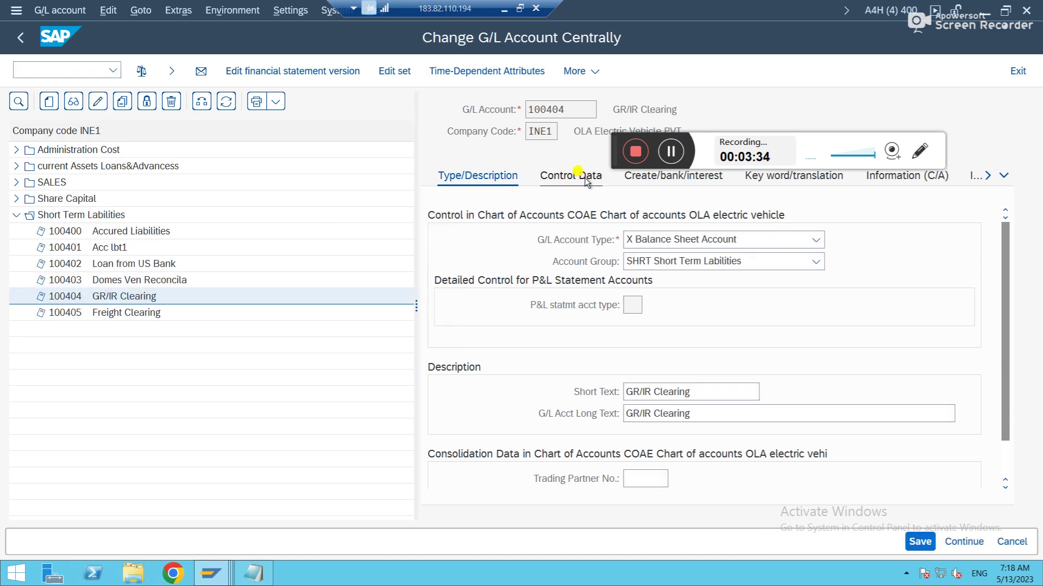
pyautogui.click(631, 328)
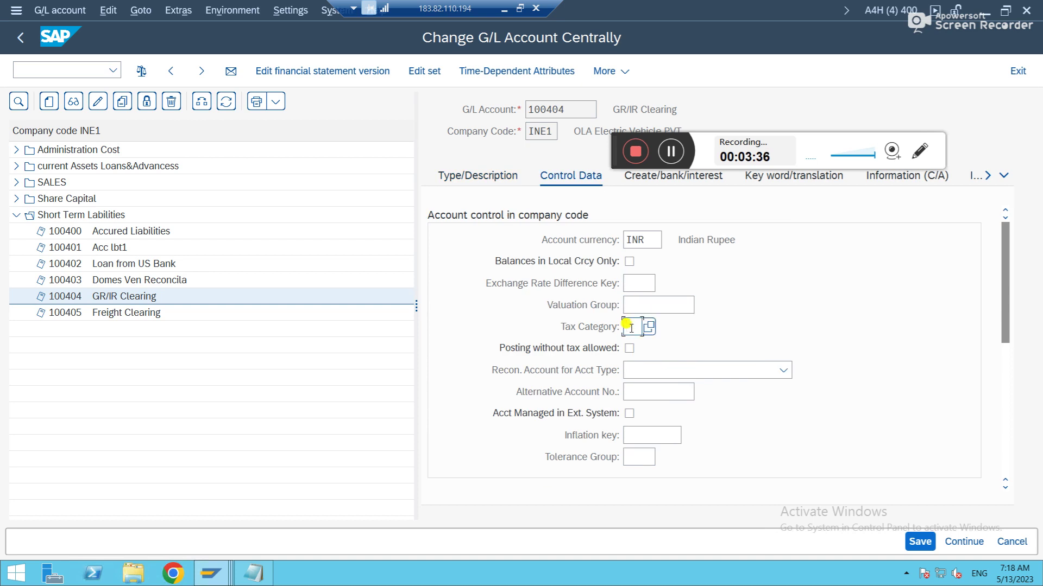
pyautogui.press('Return')
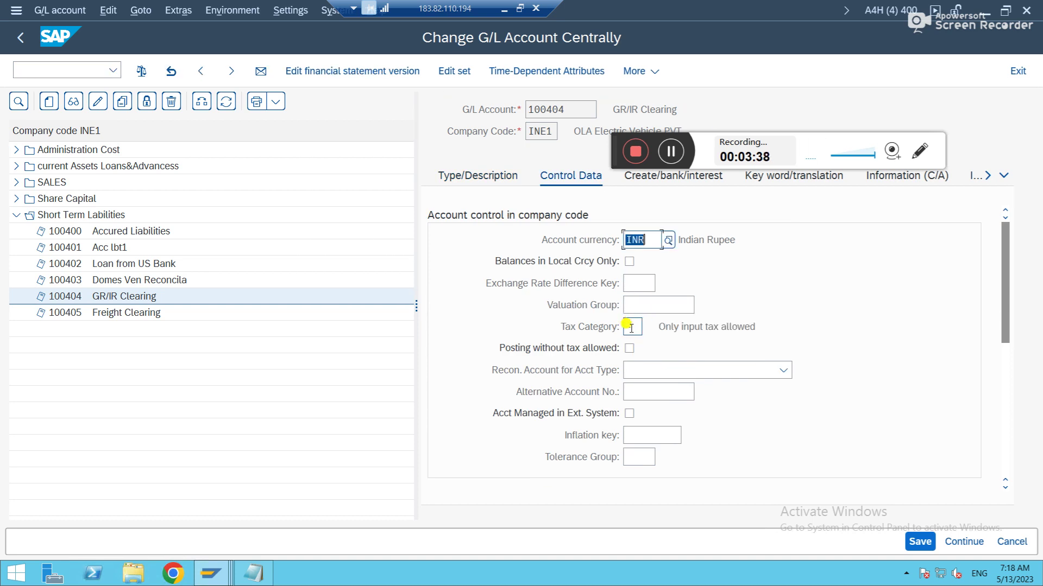
pyautogui.hotkey('ctrl', 's')
pyautogui.press('Return')
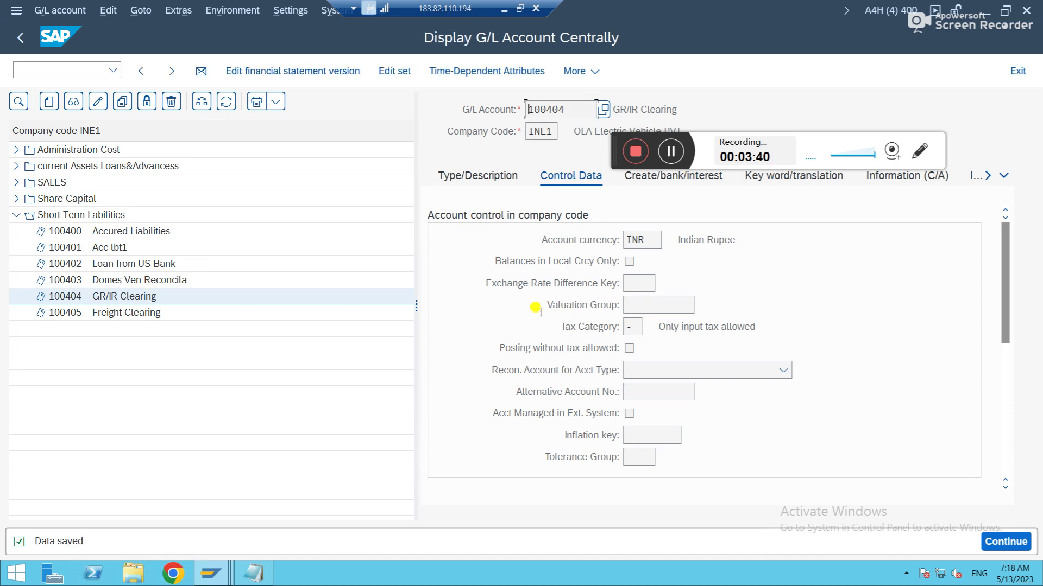
pyautogui.hotkey('alt', 'Tab')
pyautogui.press('Return')
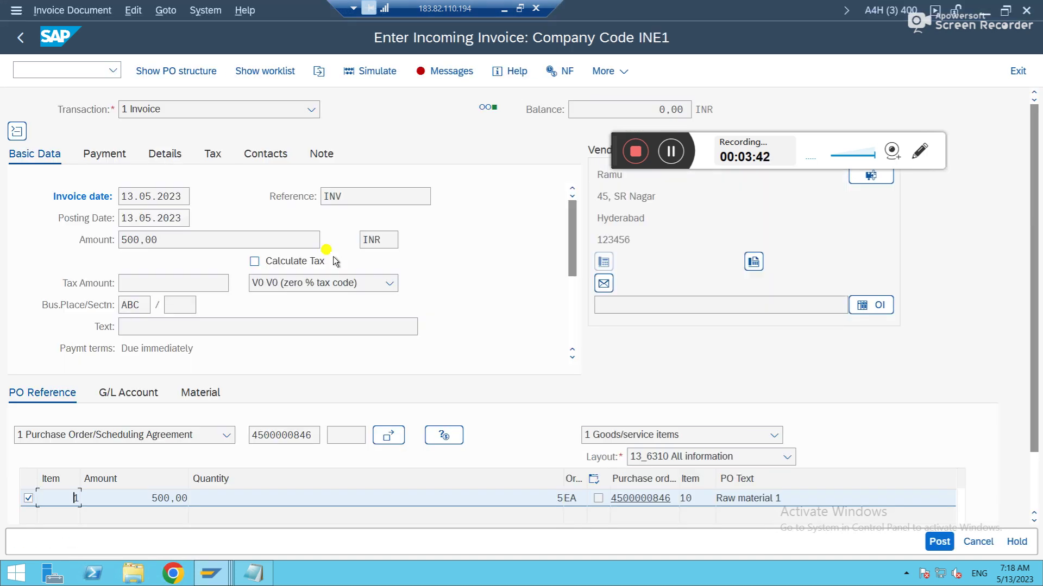
# Simulate the invoice, confirming two 500,00 INR lines on accounts 100403 and 100404.
pyautogui.click(380, 70)
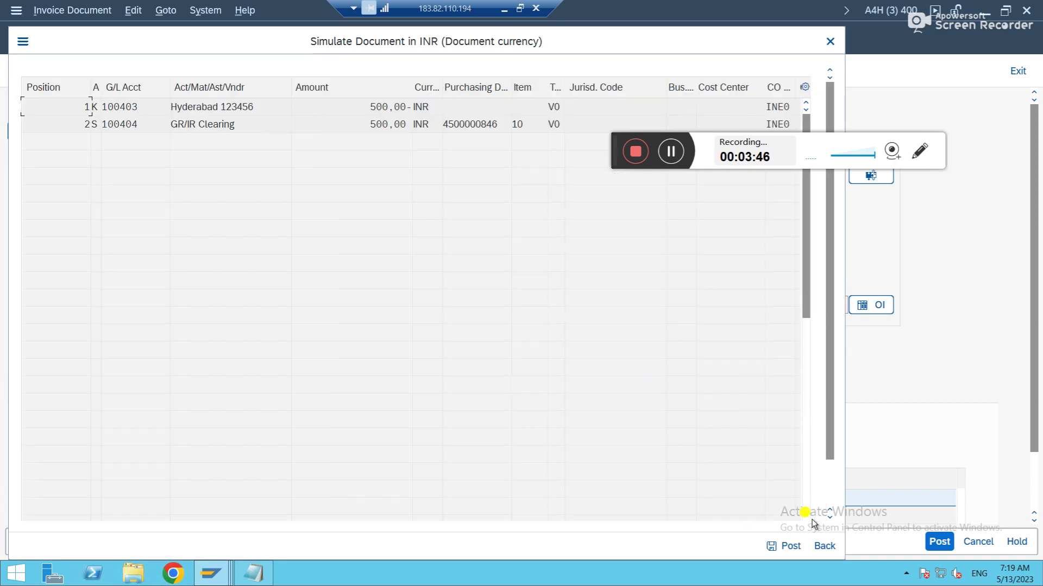
pyautogui.click(823, 546)
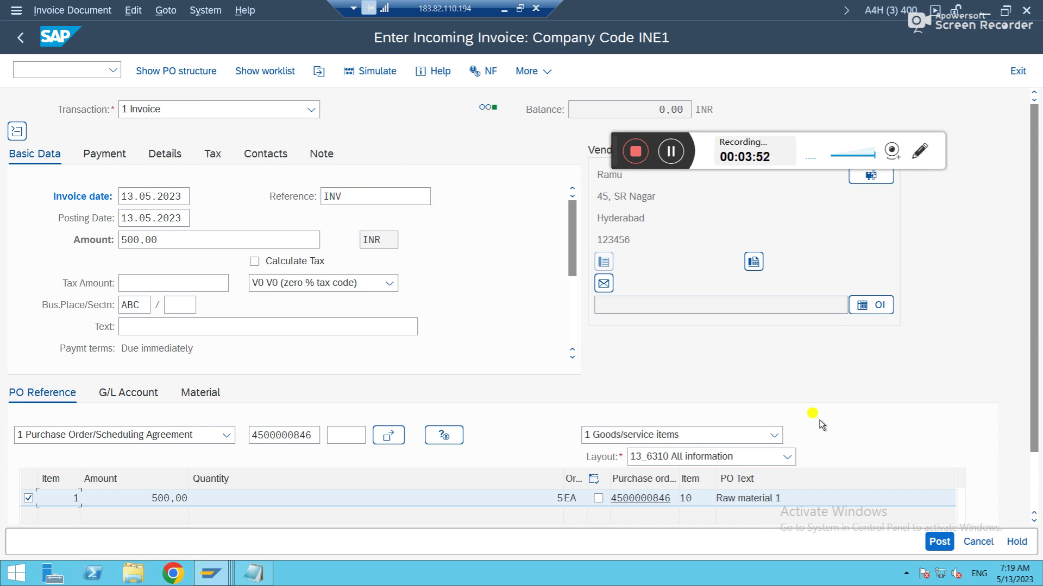
pyautogui.click(376, 71)
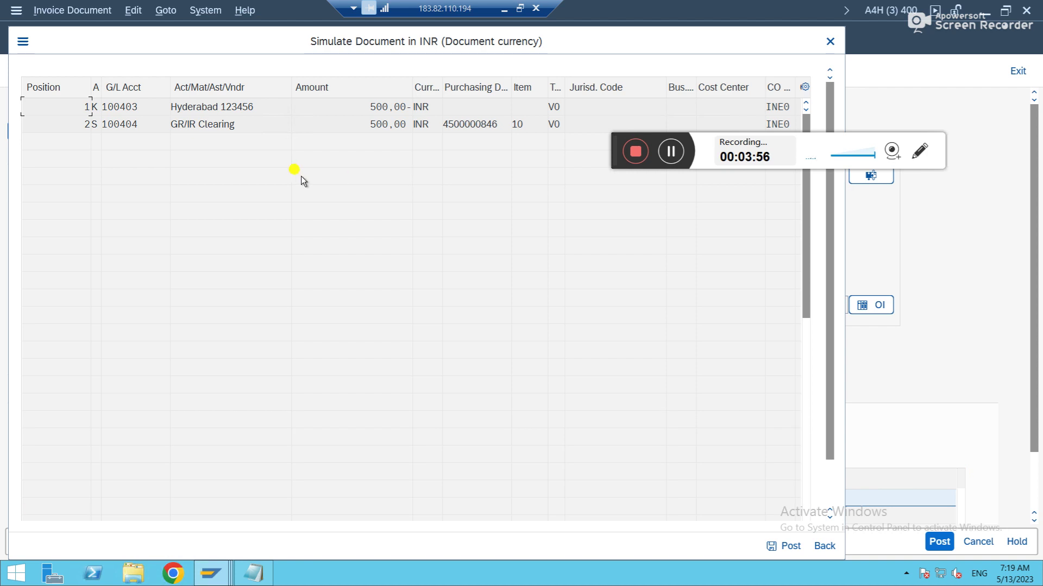
pyautogui.press('Escape')
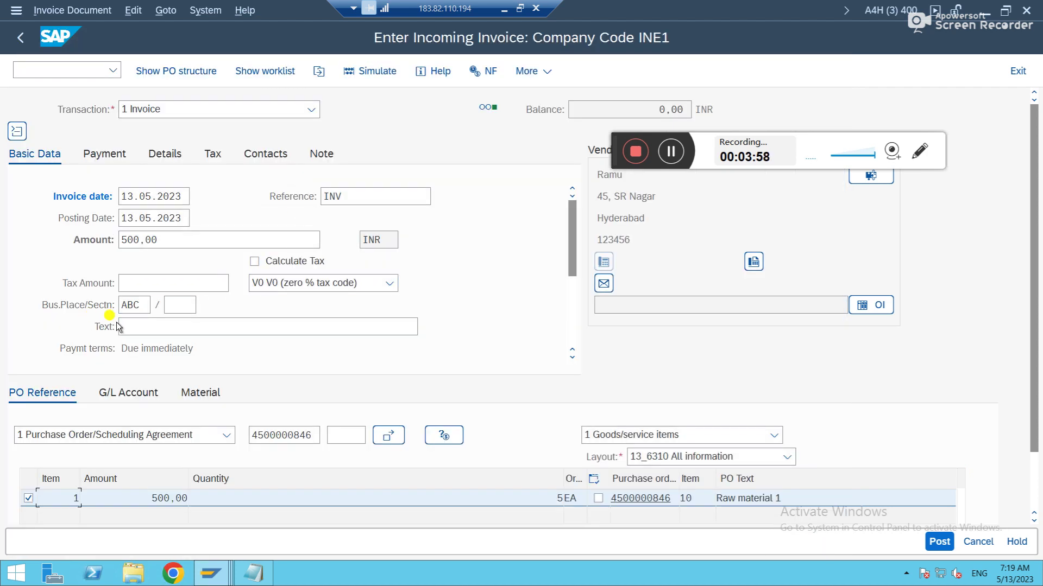
pyautogui.hotkey('alt', 'Tab')
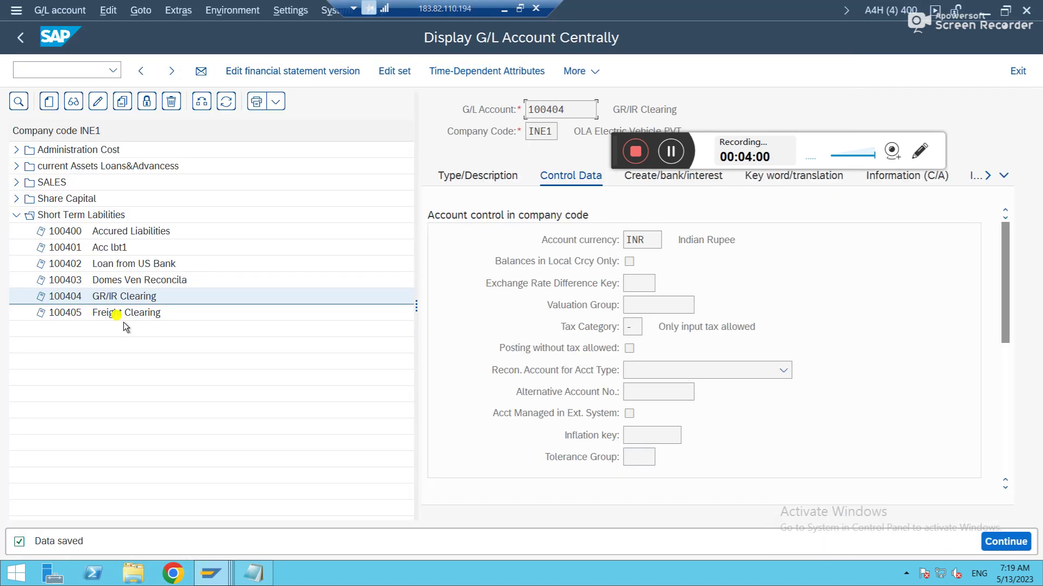
pyautogui.hotkey('alt', 'Tab')
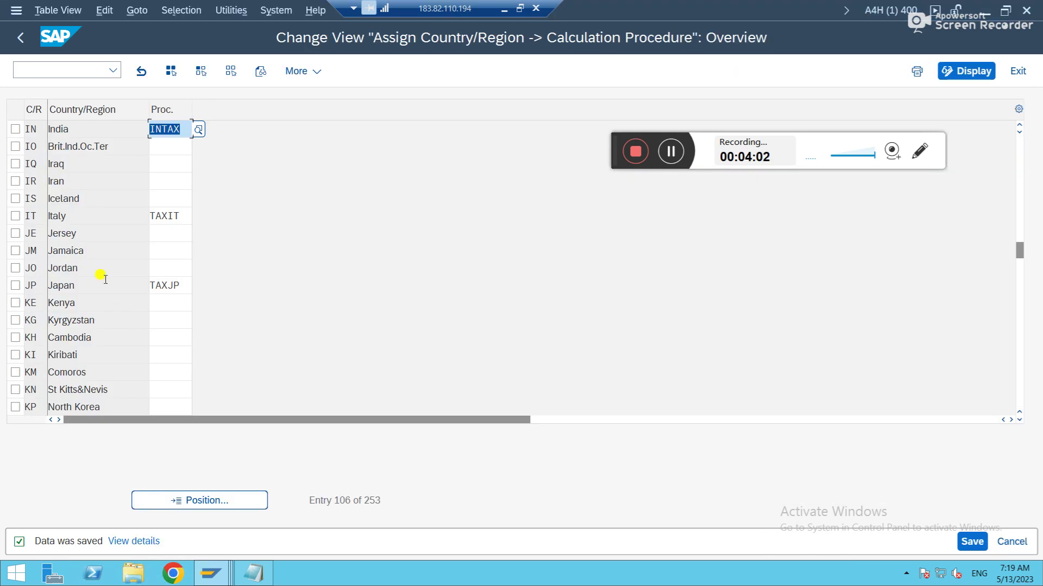
# Leave the business place entry screens and open Assign Business Places to Plants from the IMG.
pyautogui.hotkey('alt', 'Tab')
pyautogui.hotkey('alt', 'Tab')
pyautogui.hotkey('alt', 'Tab')
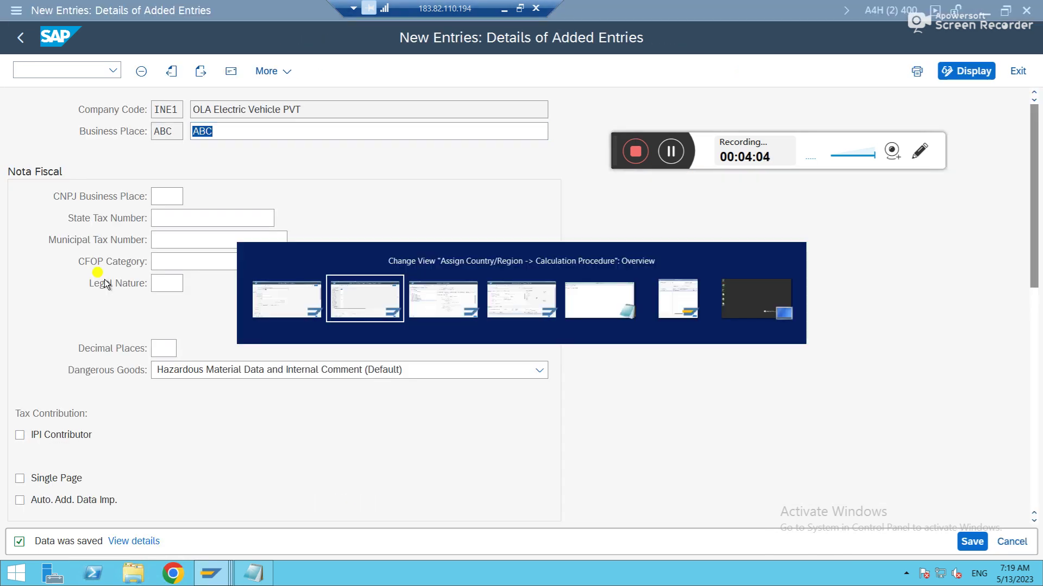
pyautogui.hotkey('alt', 'shift', 'Tab')
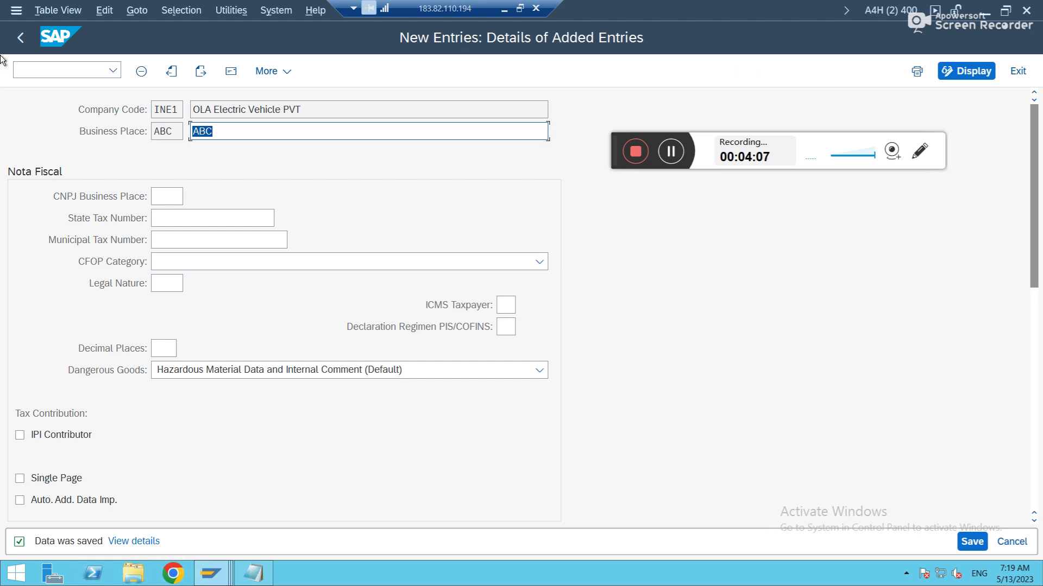
pyautogui.click(20, 37)
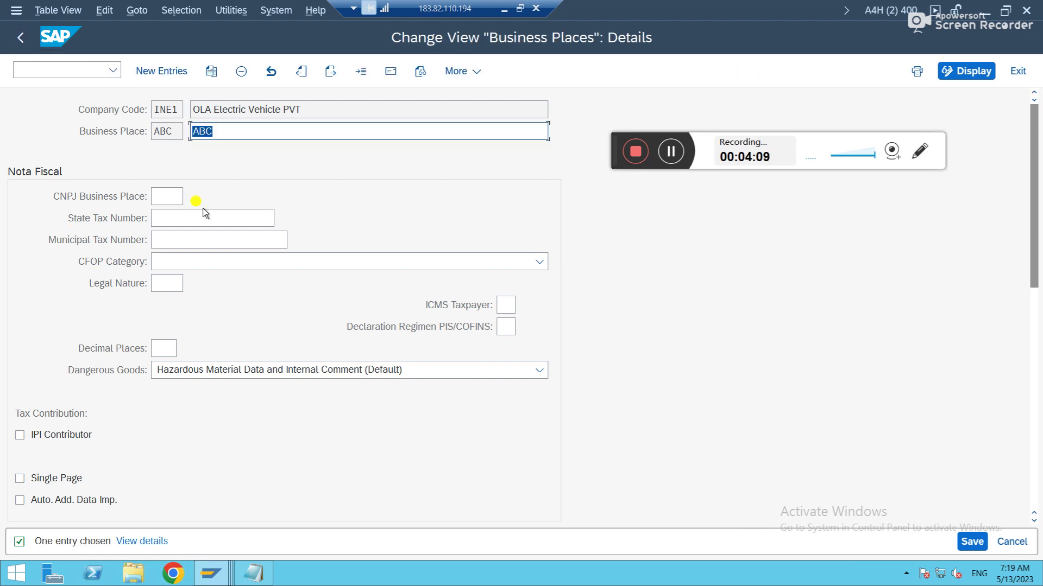
pyautogui.click(22, 43)
pyautogui.click(22, 43)
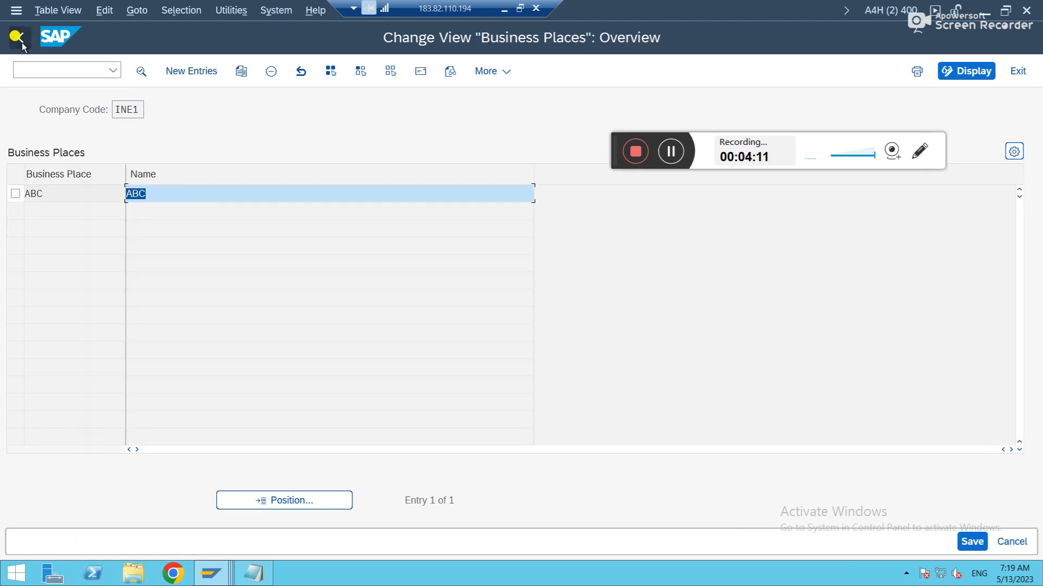
pyautogui.click(21, 42)
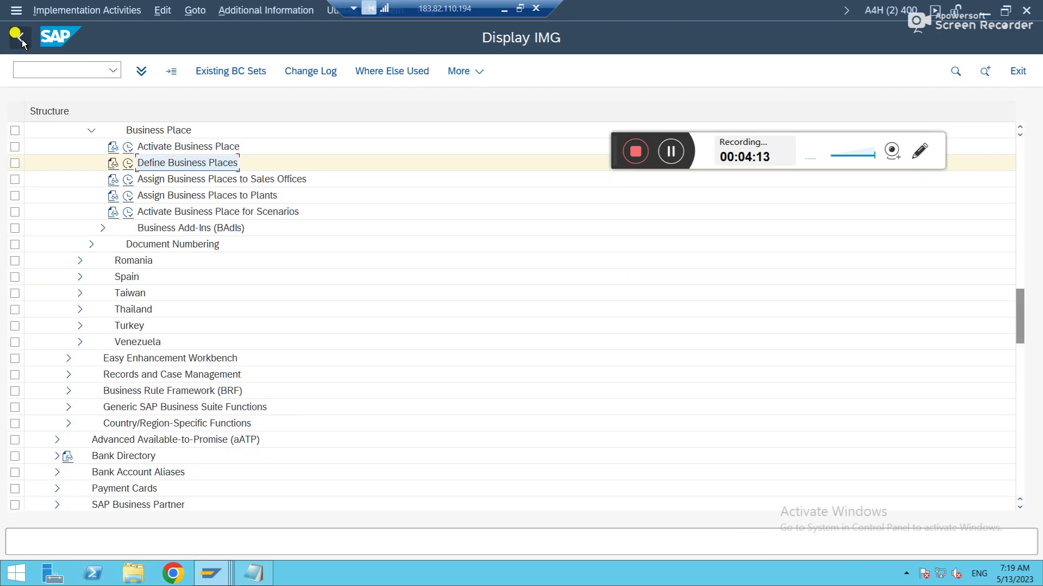
pyautogui.click(126, 198)
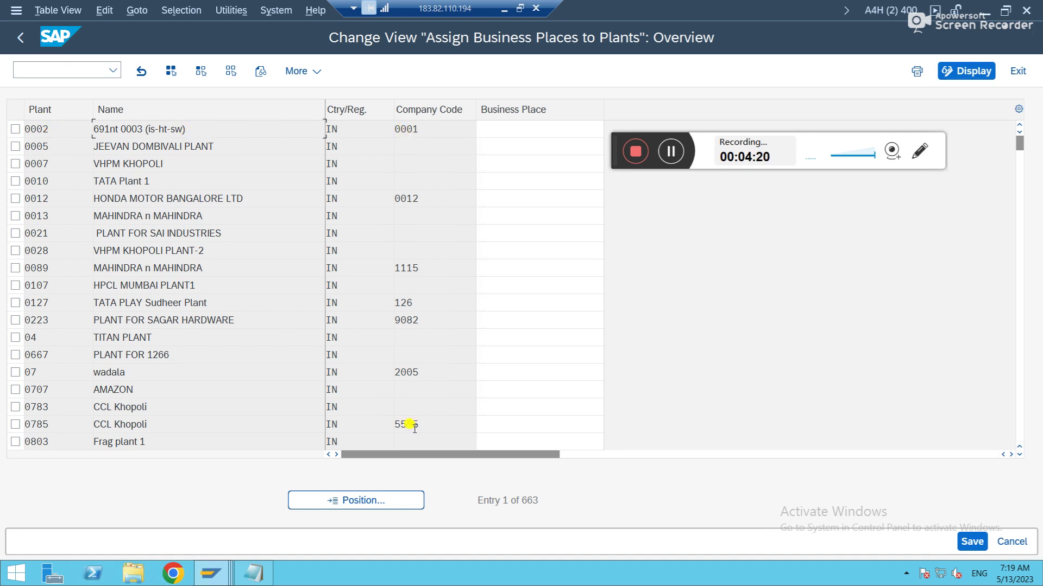
# Position the table on plant 1PIN and check its business place ABC.
pyautogui.click(386, 503)
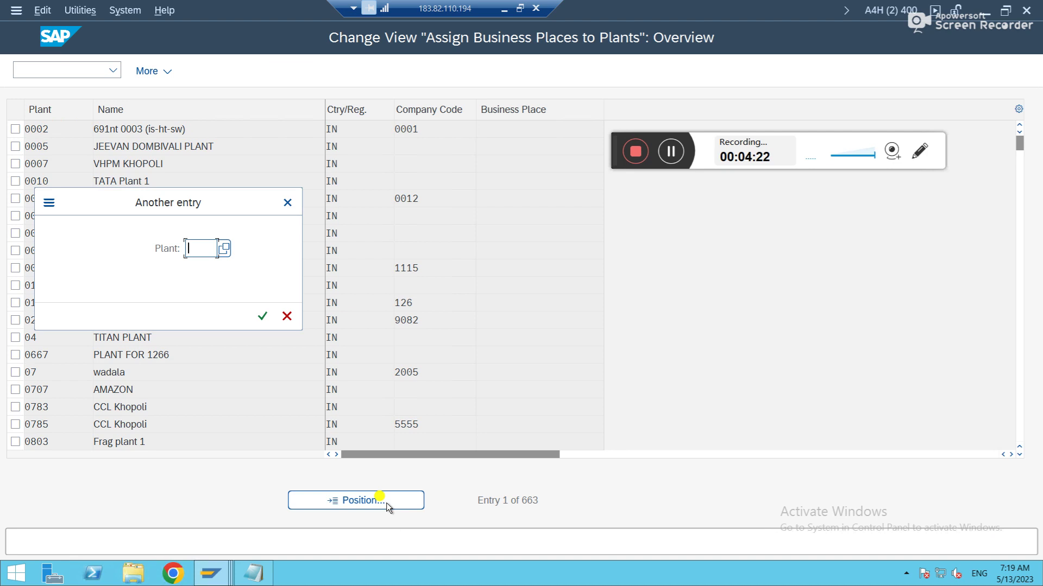
pyautogui.write('1pin')
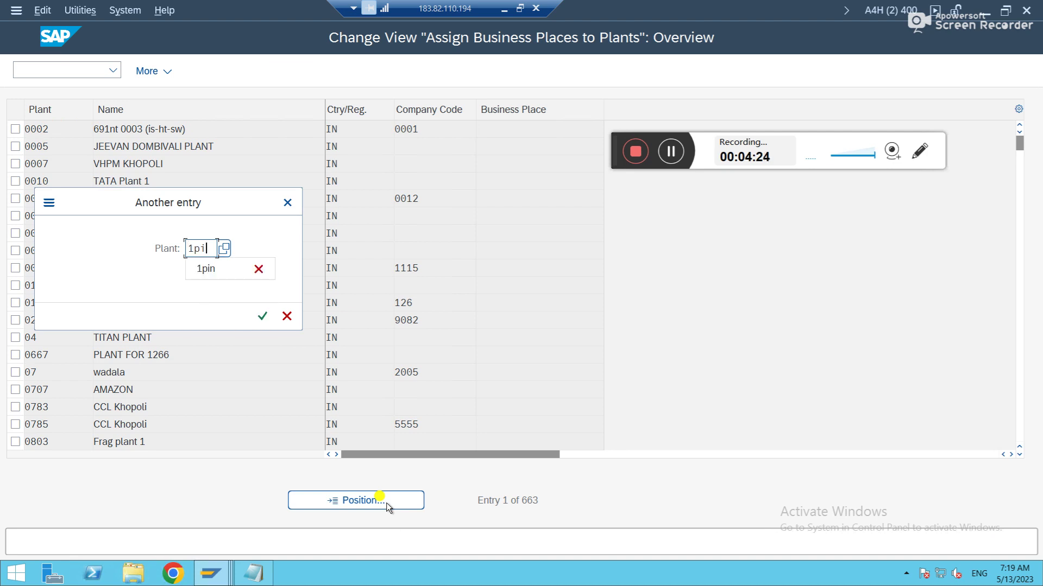
pyautogui.press('Return')
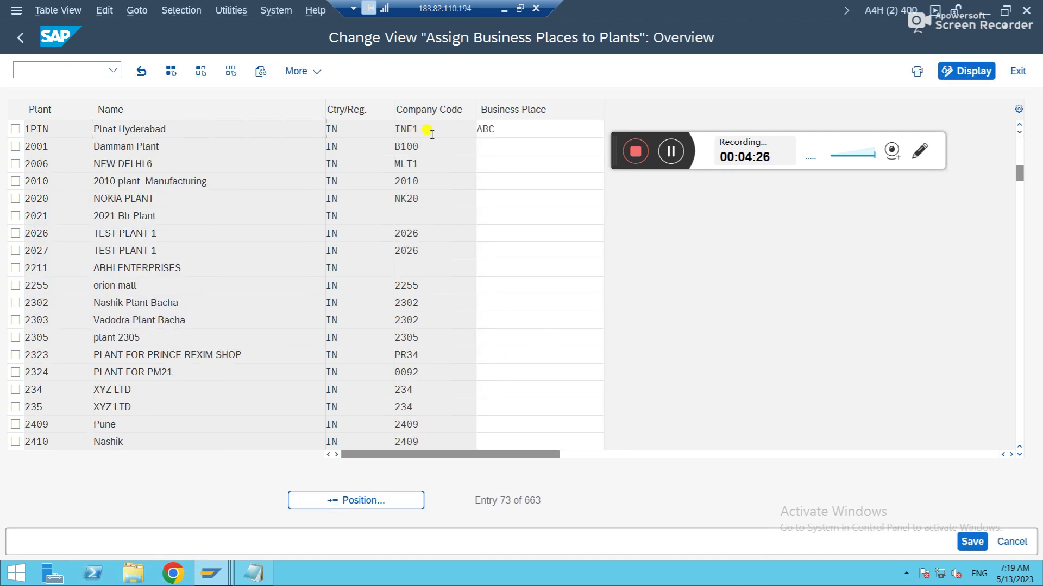
pyautogui.doubleClick(513, 131)
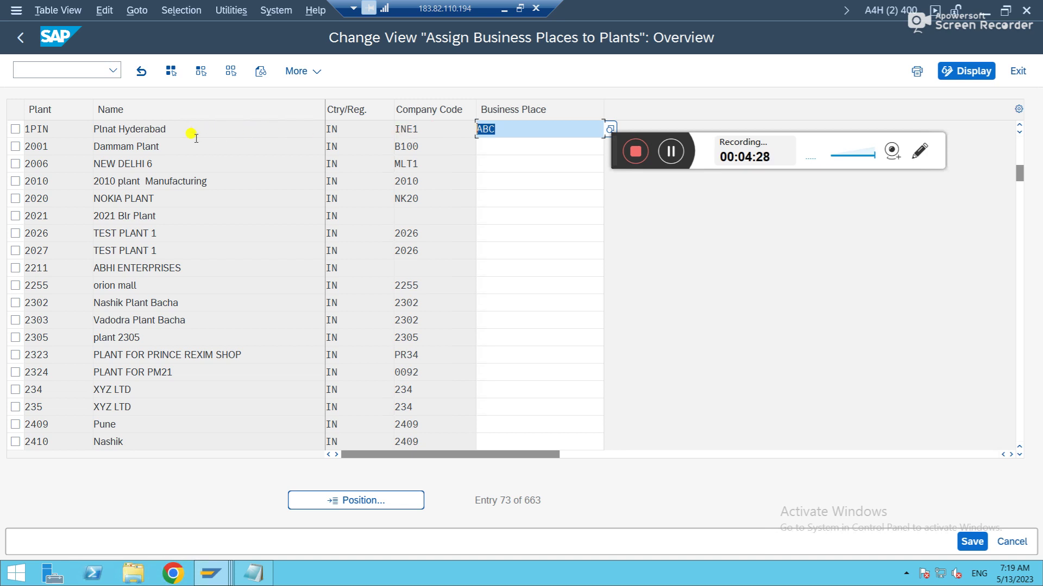